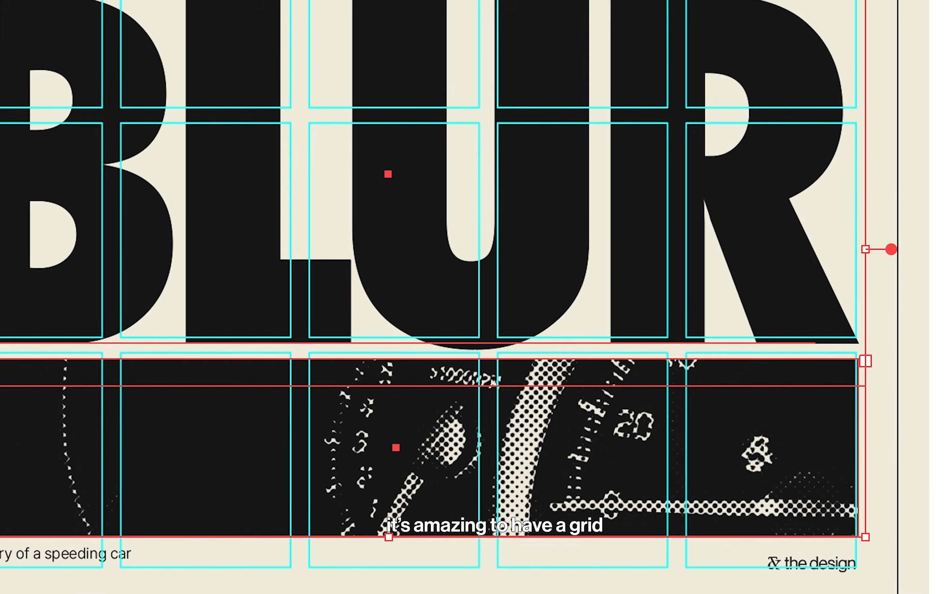
Nudge the BLUR title and the halftone image strip up together until they line up with the grid rows
{"action": "key", "text": "shift+Up"}
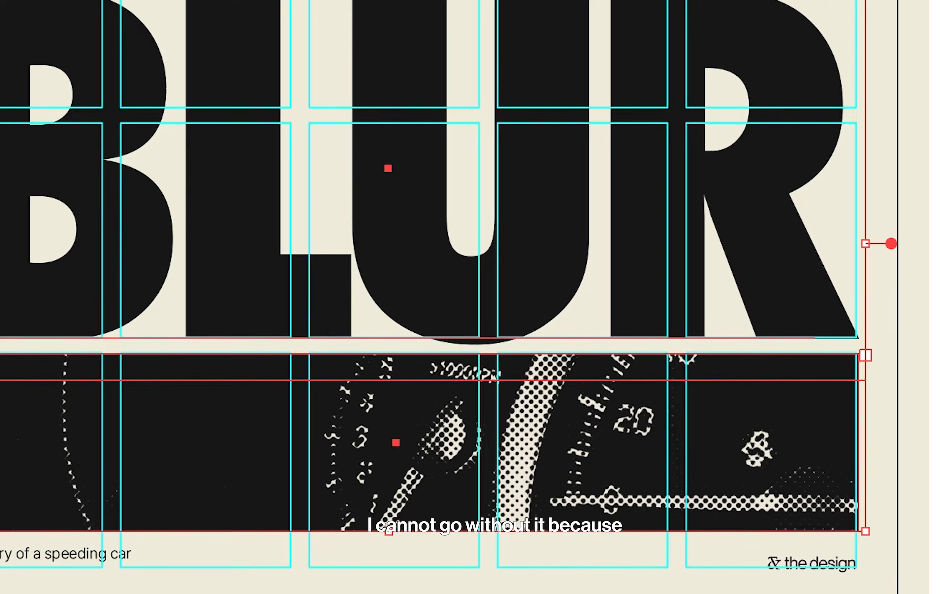
{"action": "key", "text": "Up"}
{"action": "key", "text": "Up"}
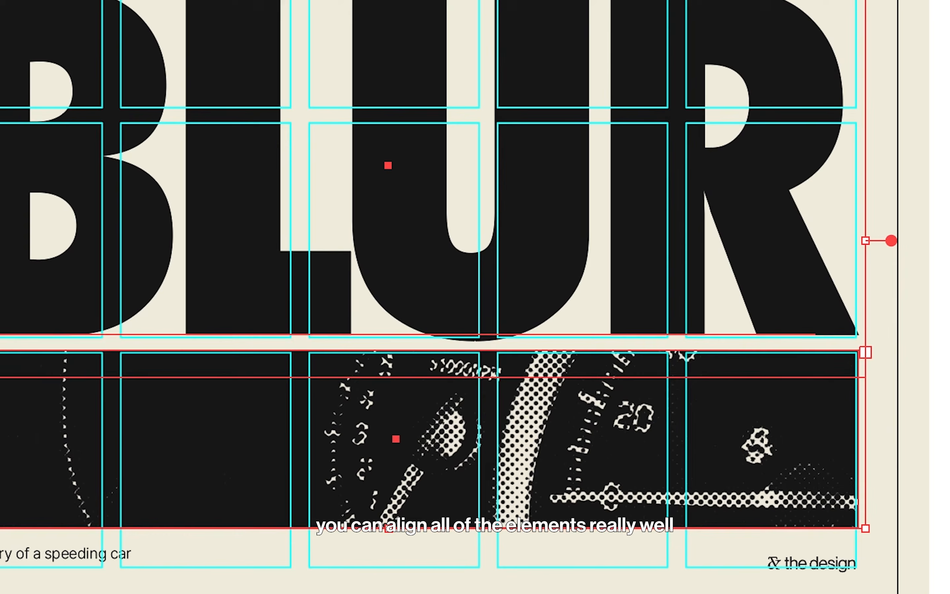
{"action": "key", "text": "Down"}
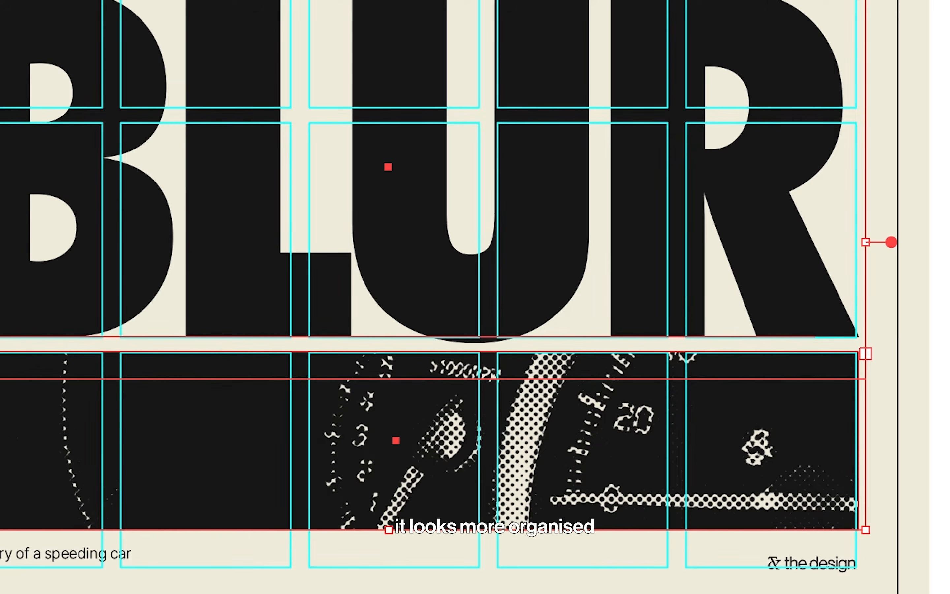
Nudge the halftone image strip and the BLUR title left onto the edge of the last grid column, and deselect everything
{"action": "left_click", "coordinate": [883, 521]}
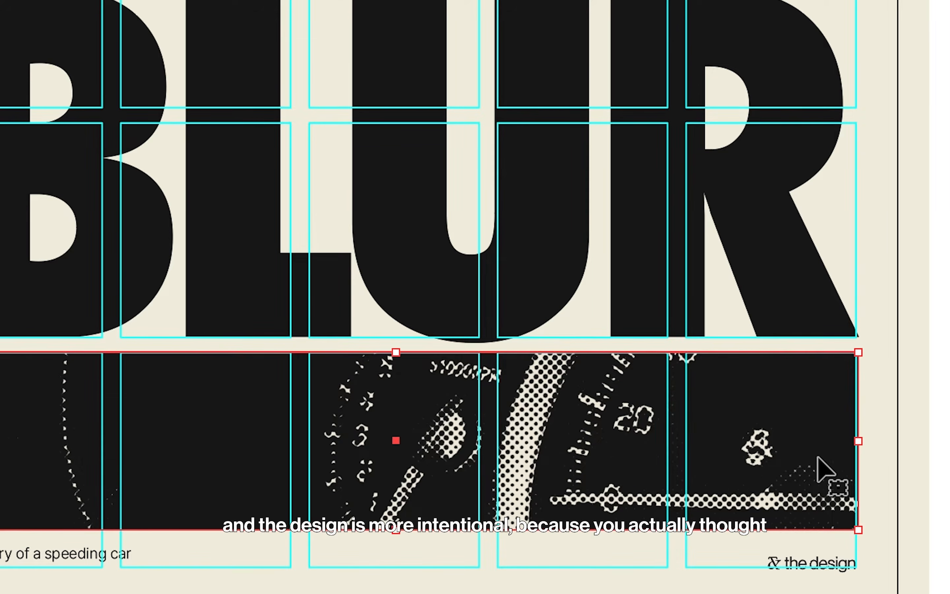
{"action": "key", "text": "Left"}
{"action": "left_click", "coordinate": [785, 281]}
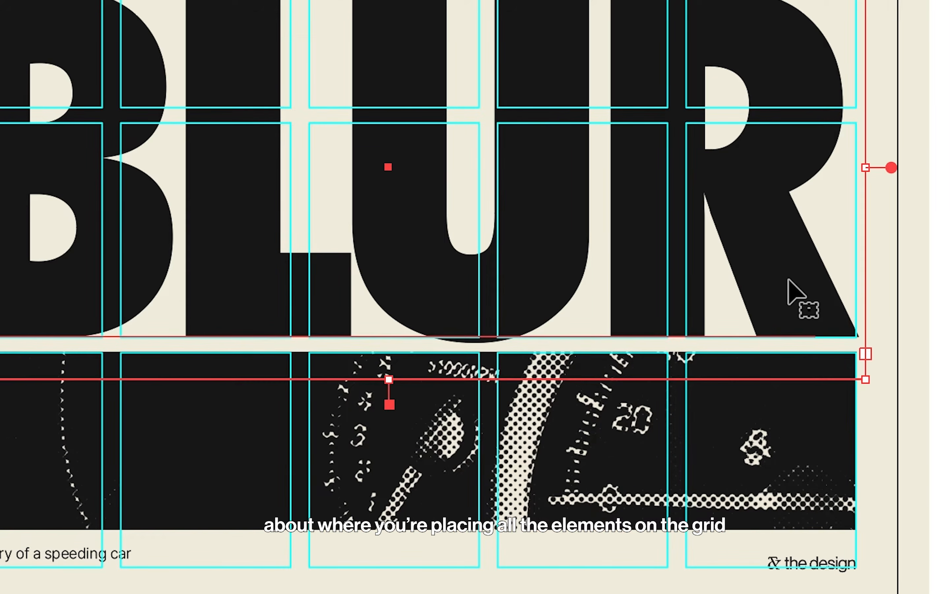
{"action": "key", "text": "Left"}
{"action": "double_click", "coordinate": [779, 280]}
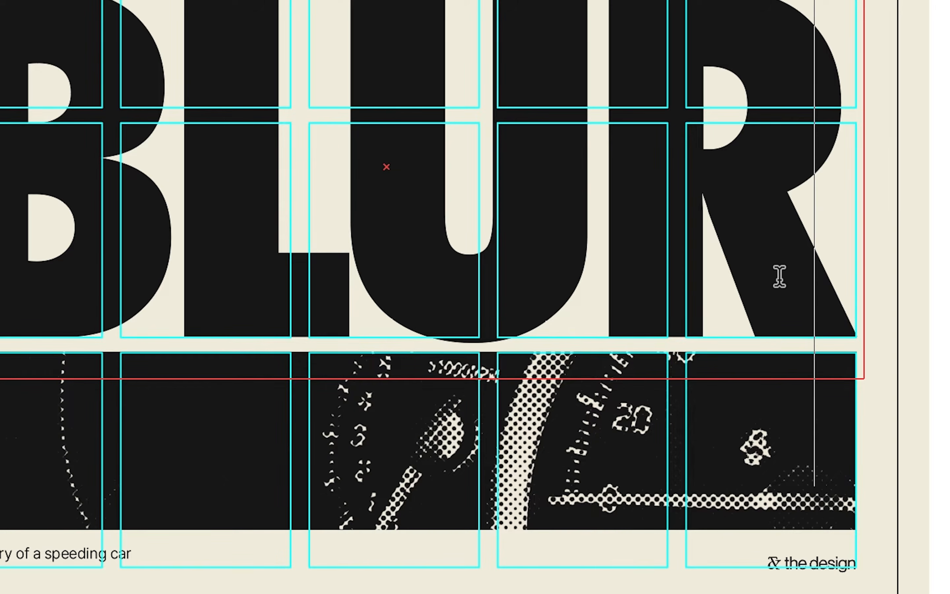
{"action": "key", "text": "Escape"}
{"action": "key", "text": "ctrl+shift+a"}
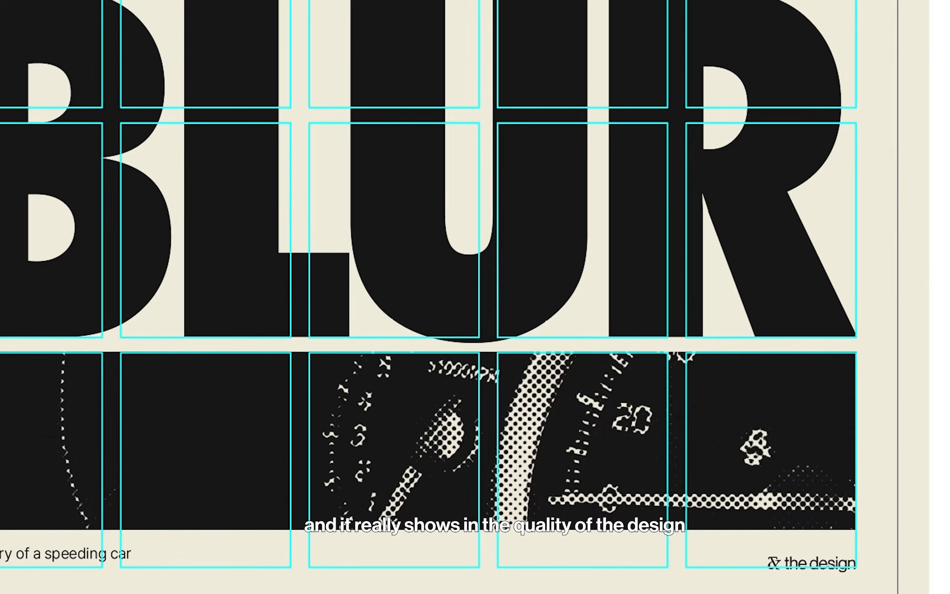
Hide the grid guides and view more of the BLUR poster without them
{"action": "key", "text": "ctrl+minus"}
{"action": "key", "text": "ctrl+semicolon"}
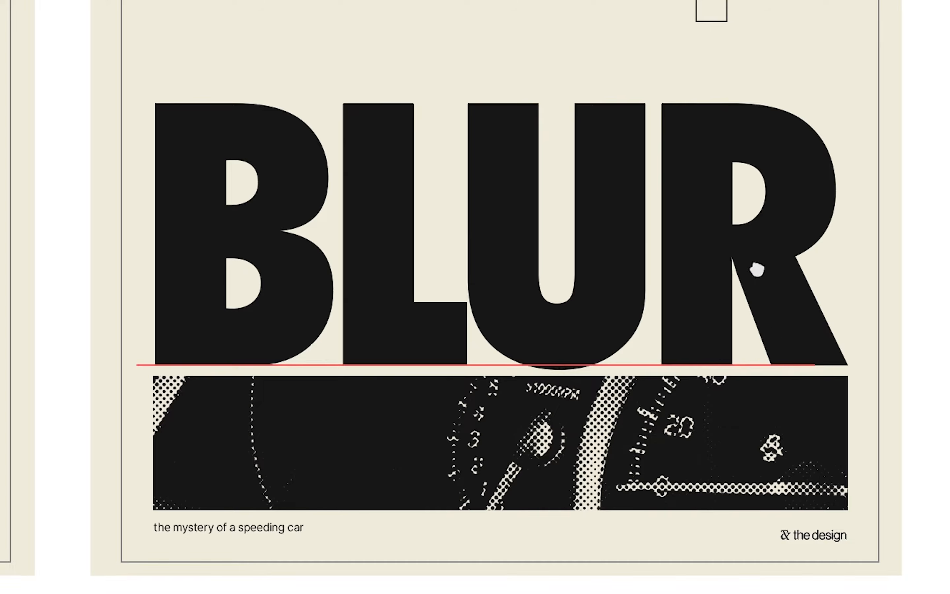
{"action": "left_click_drag", "start_coordinate": [761, 287], "coordinate": [748, 212]}
{"action": "left_click_drag", "start_coordinate": [941, 1], "coordinate": [870, 417]}
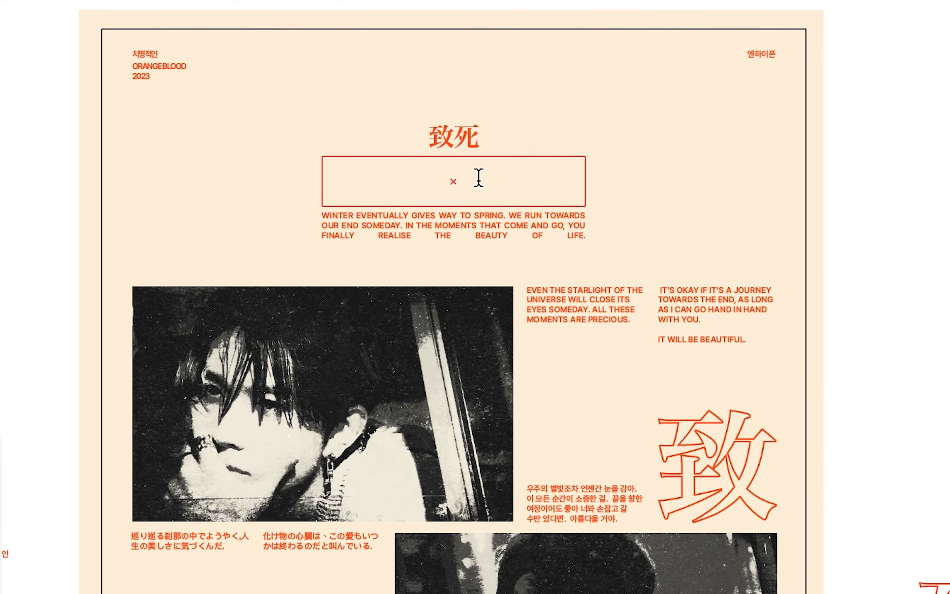
Fill the heading frame of the orange poster with the title MORTAL and deselect it
{"action": "type", "text": "RTAL"}
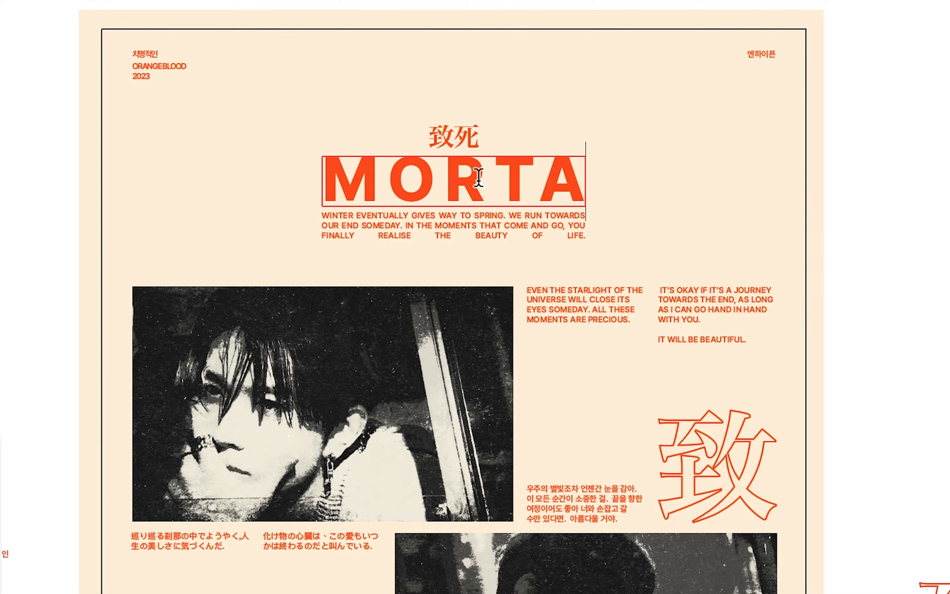
{"action": "key", "text": "Escape"}
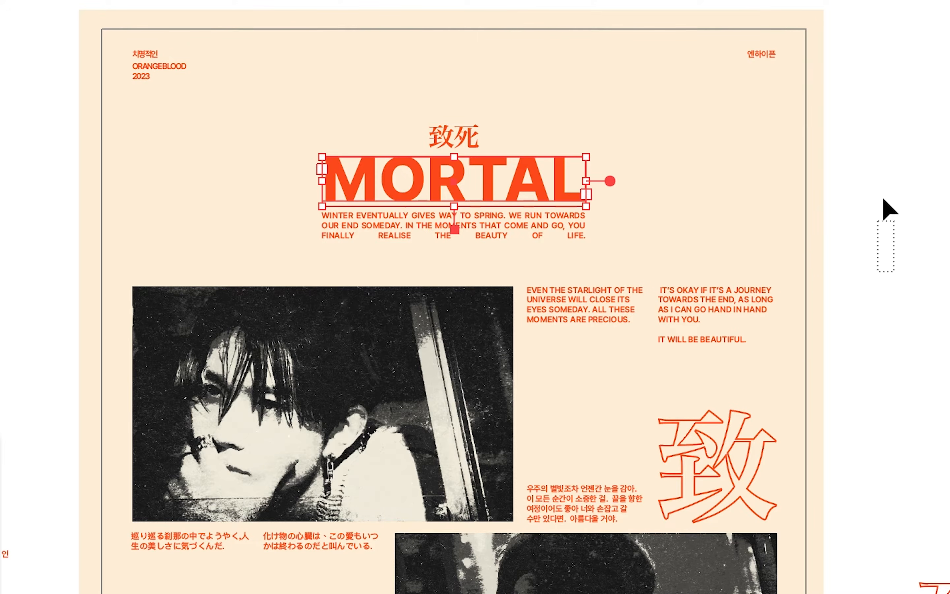
{"action": "left_click", "coordinate": [882, 206]}
Fill the tall text frame of the blue poster with the characters 水晶雪, entered through the Chinese input method
{"action": "scroll", "coordinate": [882, 206], "scroll_direction": "down", "scroll_amount": 6}
{"action": "scroll", "coordinate": [473, 295], "scroll_direction": "up", "scroll_amount": 2}
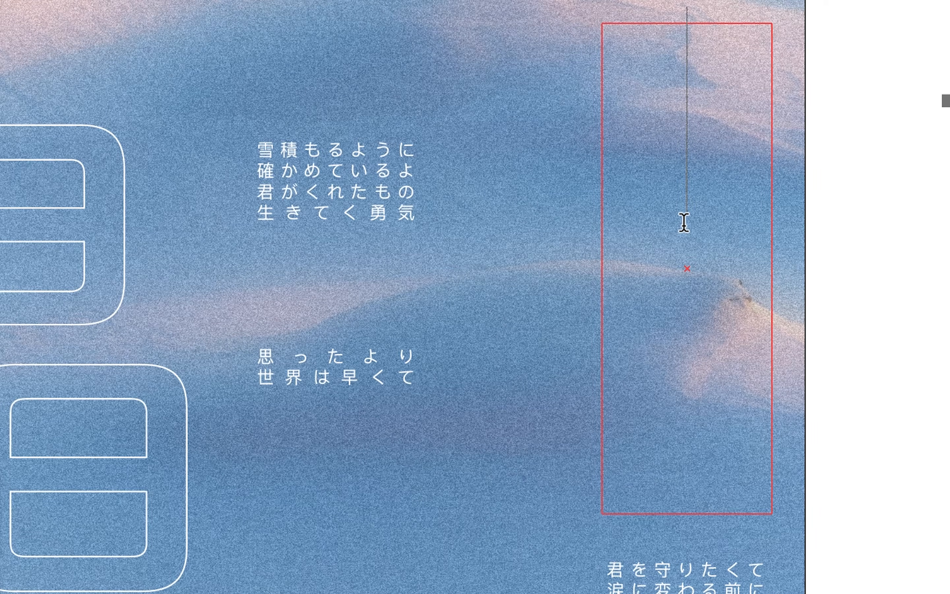
{"action": "type", "text": "Shui"}
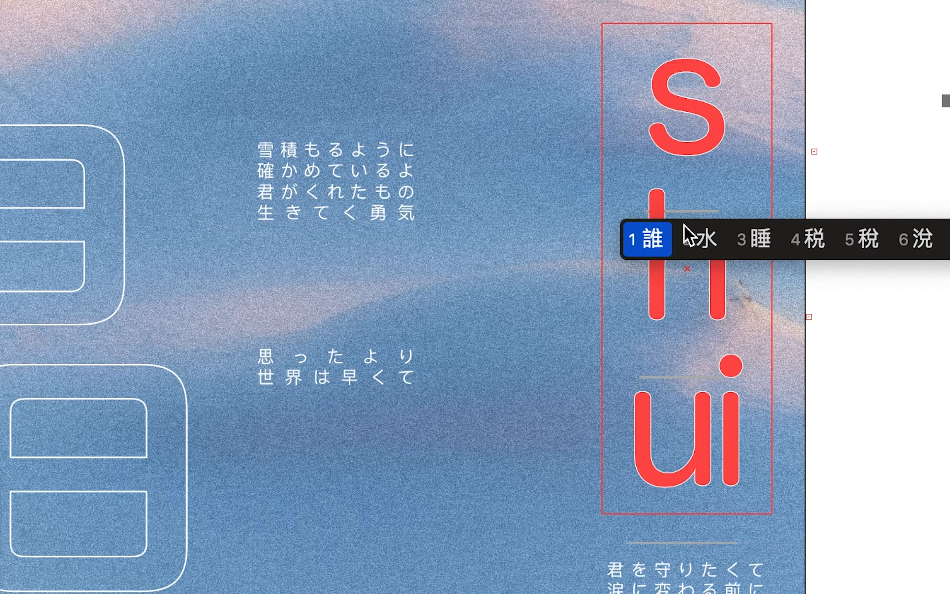
{"action": "left_click", "coordinate": [712, 241]}
{"action": "type", "text": "jing"}
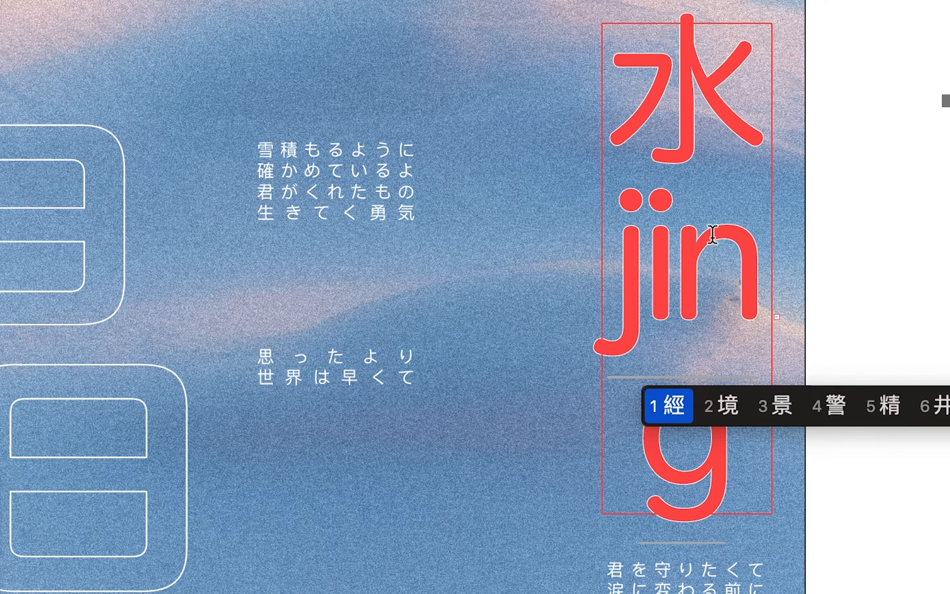
{"action": "key", "text": "Down"}
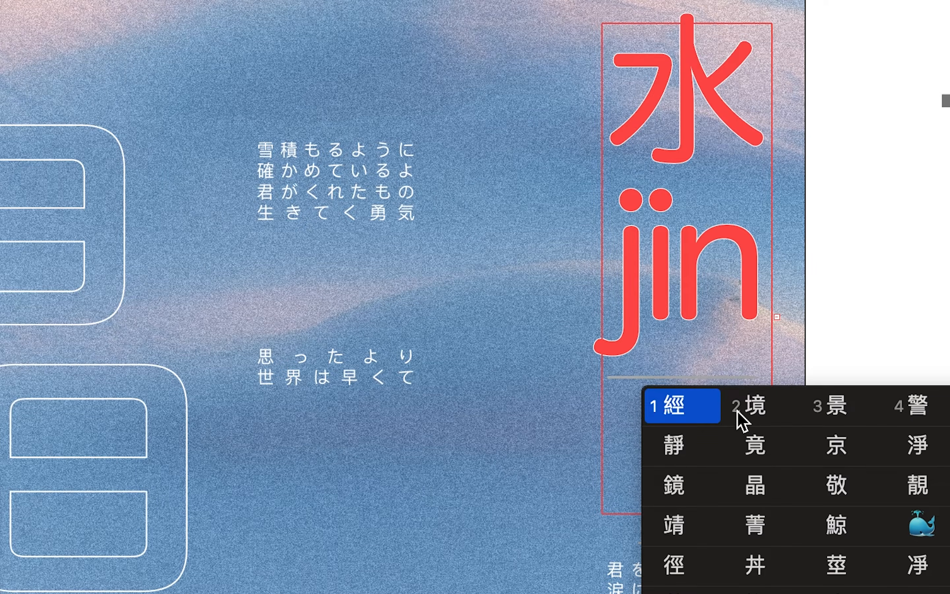
{"action": "left_click", "coordinate": [752, 484]}
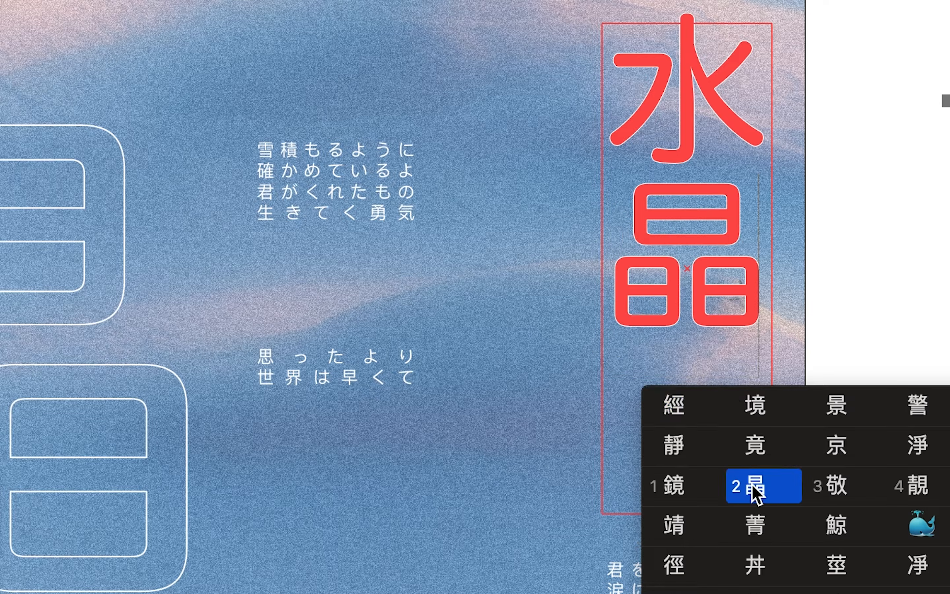
{"action": "type", "text": "x"}
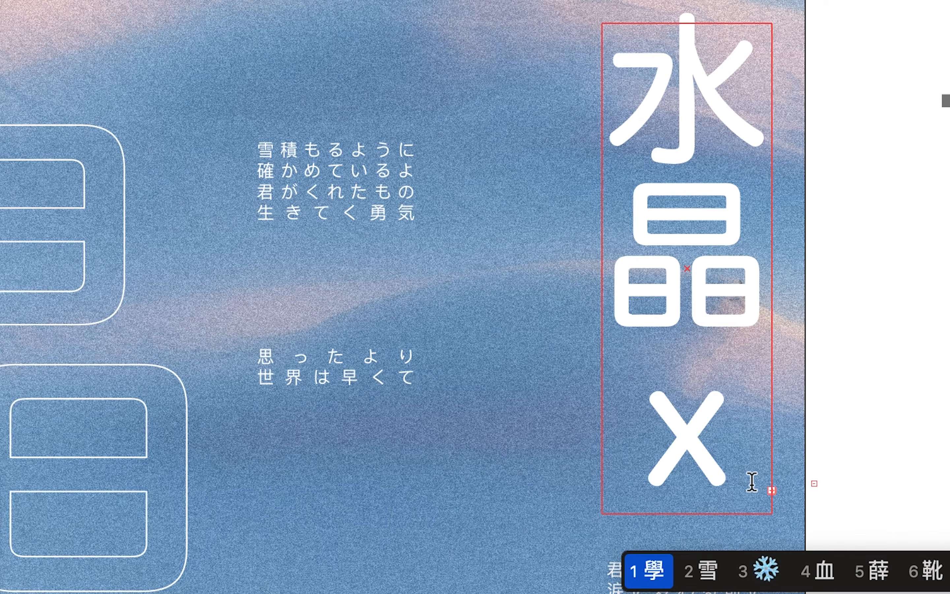
{"action": "type", "text": "2"}
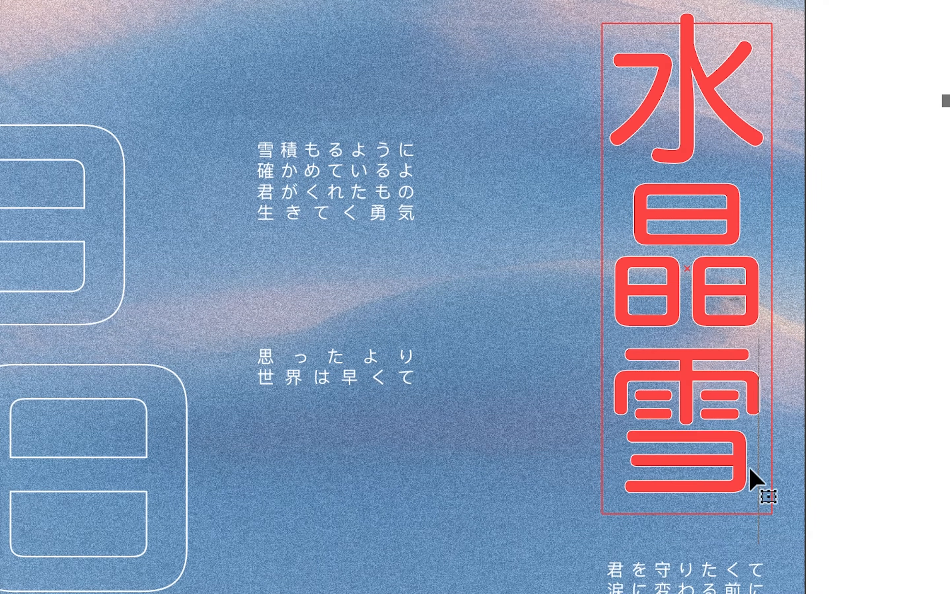
{"action": "key", "text": "Escape"}
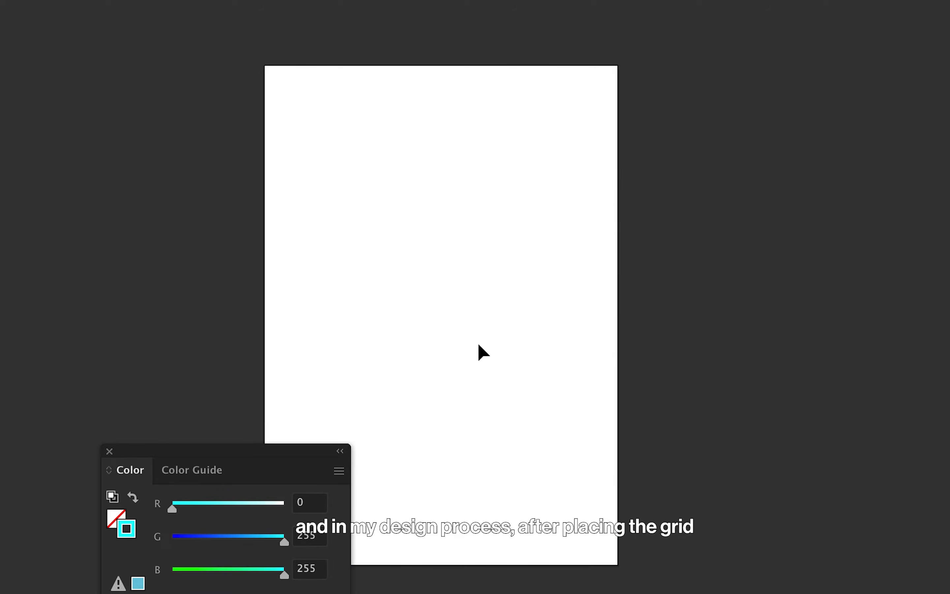
Place a cyan grid of five columns and six rows over the blank page and deselect it
{"action": "left_click_drag", "start_coordinate": [496, 345], "coordinate": [649, 318]}
{"action": "left_click_drag", "start_coordinate": [609, 353], "coordinate": [590, 391]}
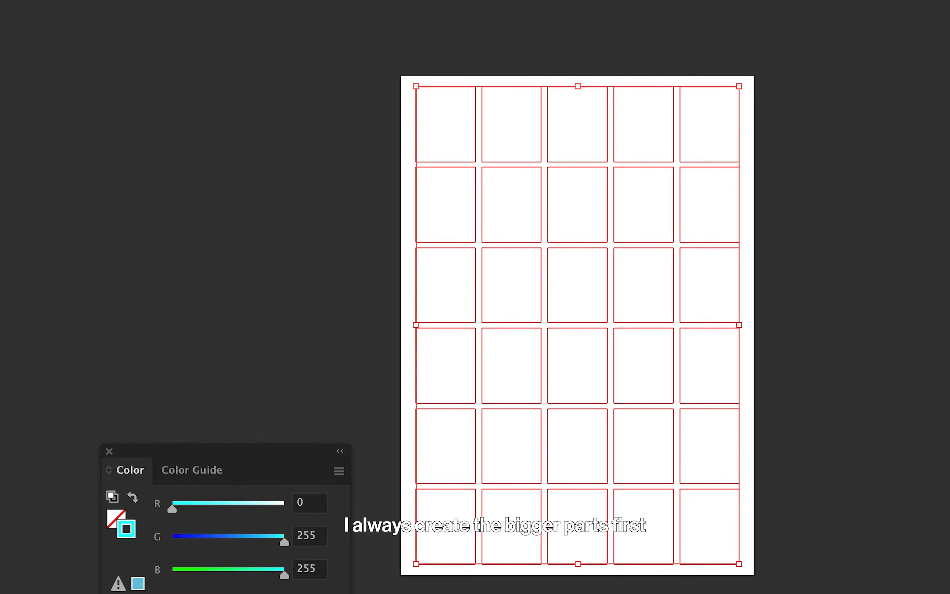
{"action": "left_click", "coordinate": [929, 141]}
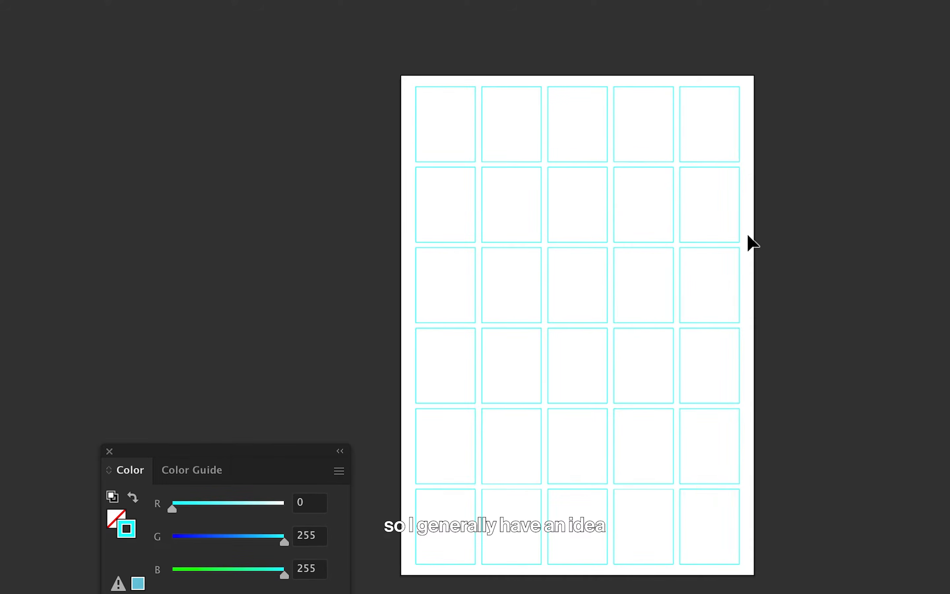
Move the colour controls away from the page and narrow the beige background rectangle around the framed layout
{"action": "scroll", "coordinate": [748, 244], "scroll_direction": "down", "scroll_amount": 2}
{"action": "left_click_drag", "start_coordinate": [252, 461], "coordinate": [106, 447]}
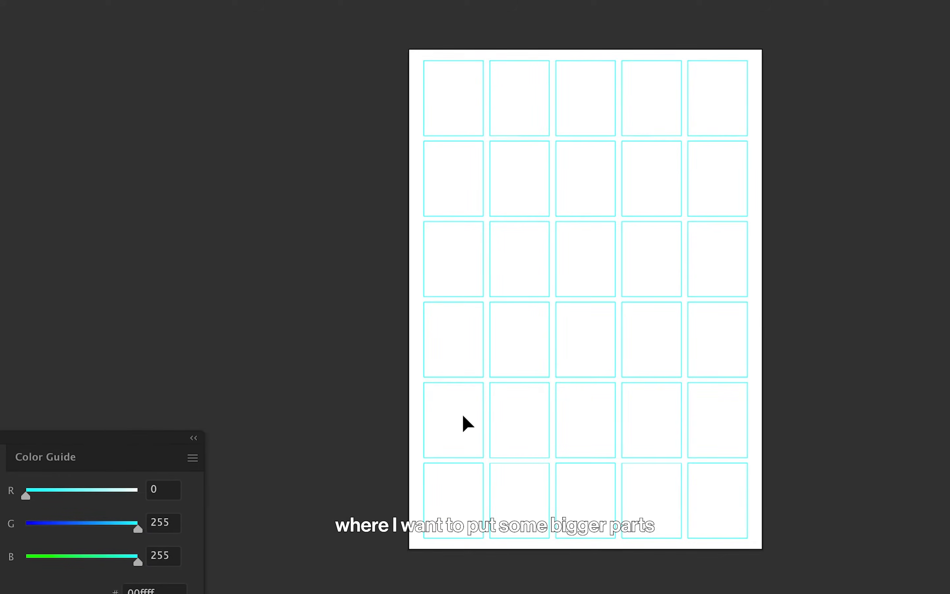
{"action": "left_click_drag", "start_coordinate": [571, 343], "coordinate": [458, 331]}
{"action": "scroll", "coordinate": [619, 334], "scroll_direction": "right", "scroll_amount": 1}
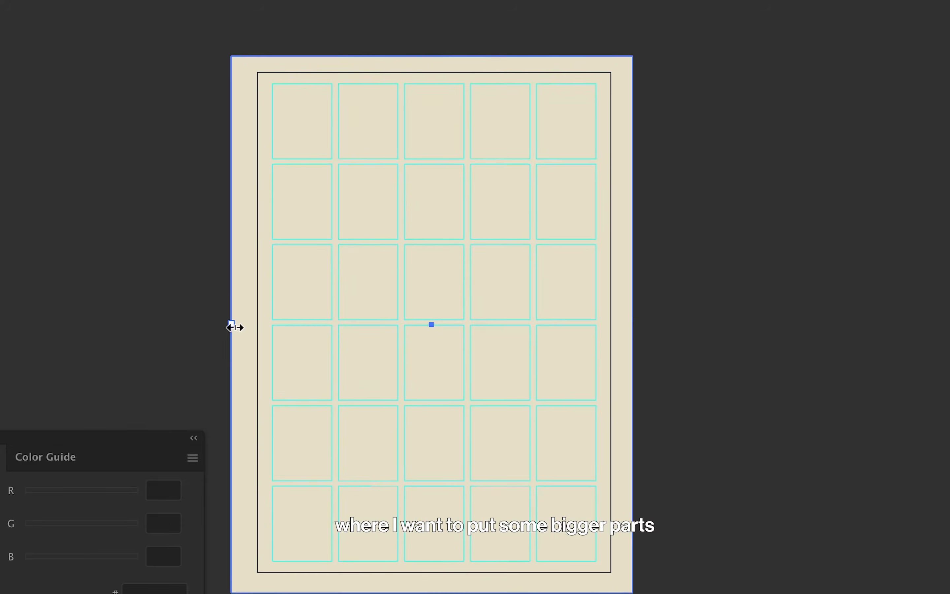
{"action": "left_click_drag", "start_coordinate": [234, 326], "coordinate": [248, 328]}
{"action": "key", "text": "super+shift+a"}
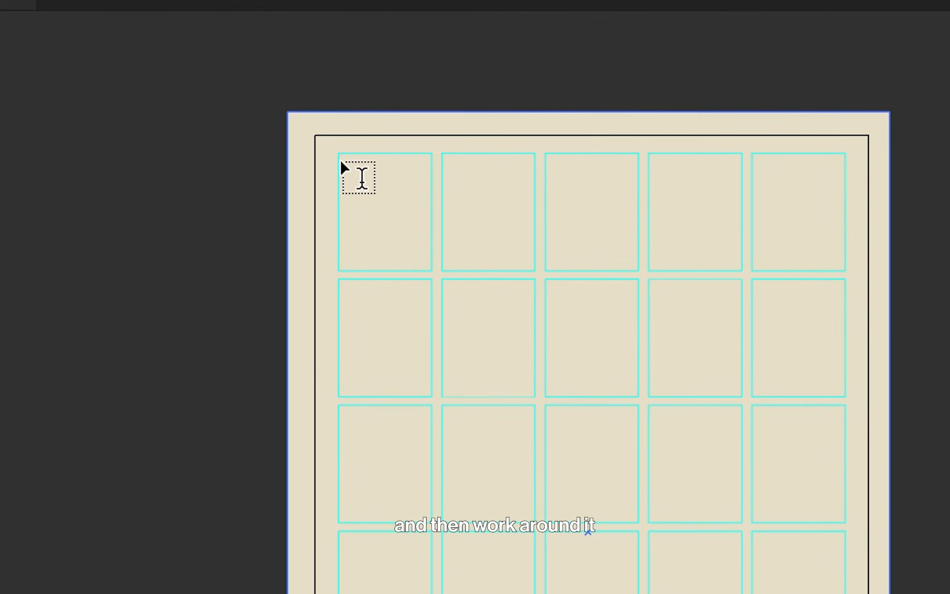
Create an area text frame across all five columns of the first grid row containing PARK LIFE
{"action": "left_click_drag", "start_coordinate": [340, 163], "coordinate": [847, 275]}
{"action": "scroll", "coordinate": [816, 247], "scroll_direction": "up", "scroll_amount": 1}
{"action": "type", "text": "PAR"}
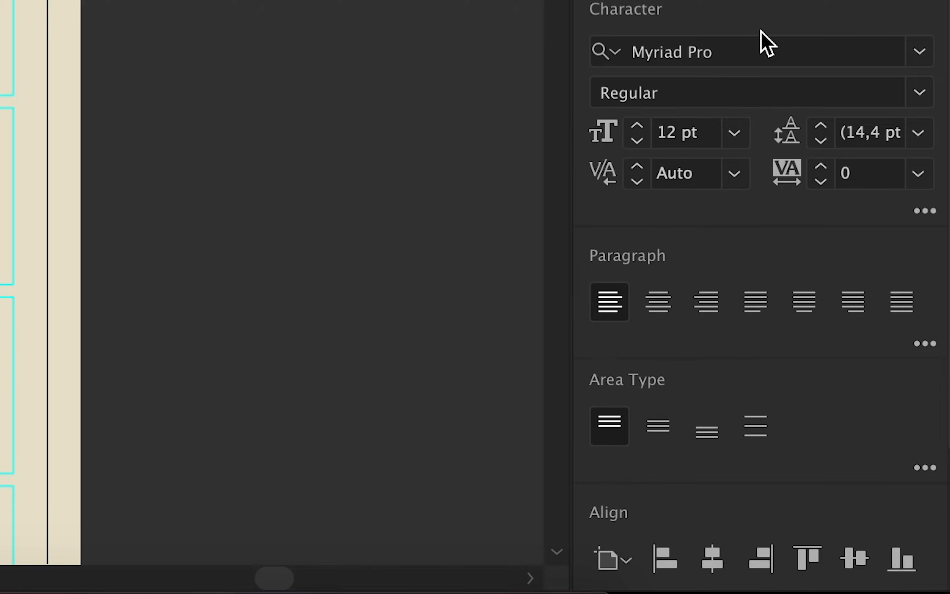
Set the font of the PARK LIFE title to Pretendard ExtraBold
{"action": "left_click", "coordinate": [758, 55]}
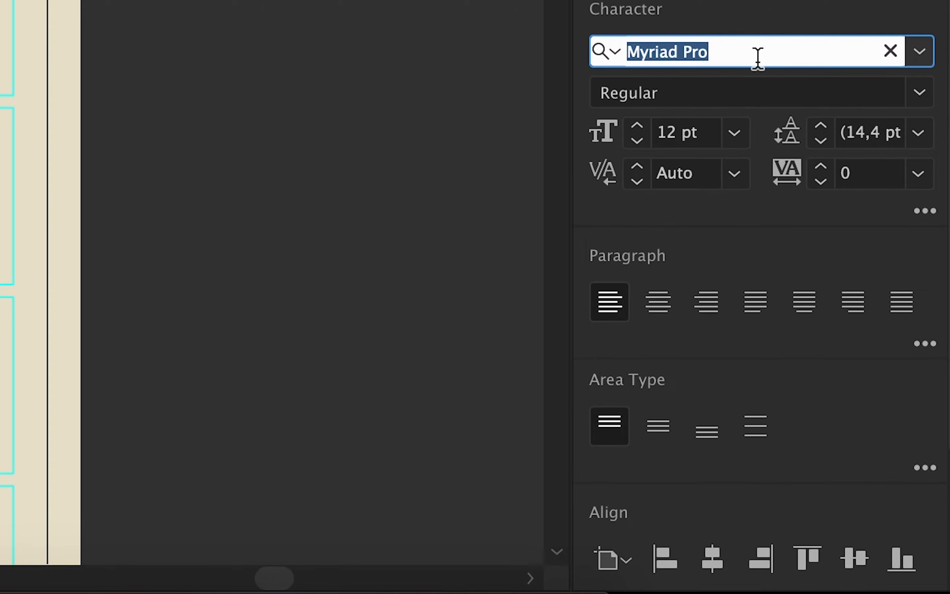
{"action": "key", "text": "BackSpace"}
{"action": "type", "text": "prete"}
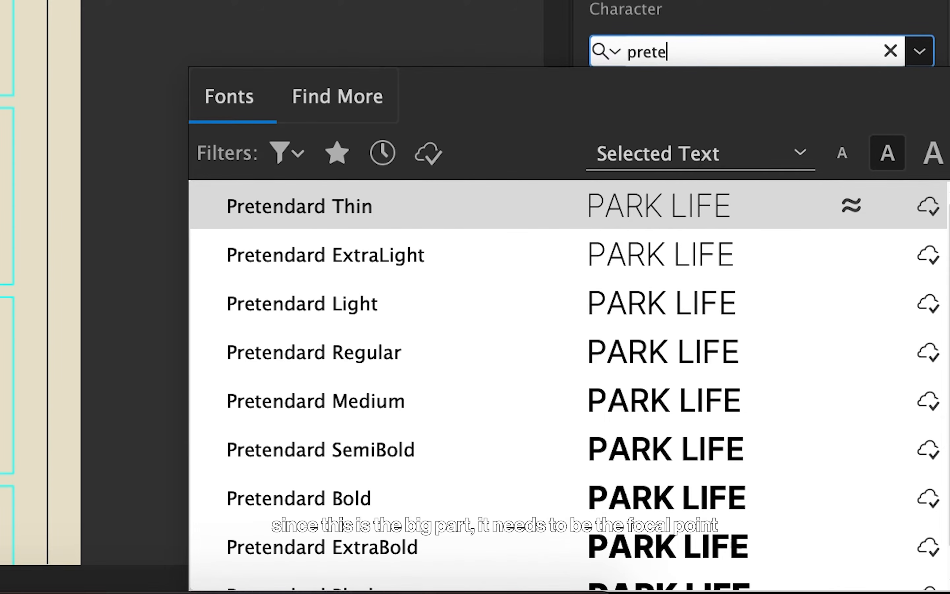
{"action": "scroll", "coordinate": [513, 509], "scroll_direction": "down", "scroll_amount": 1}
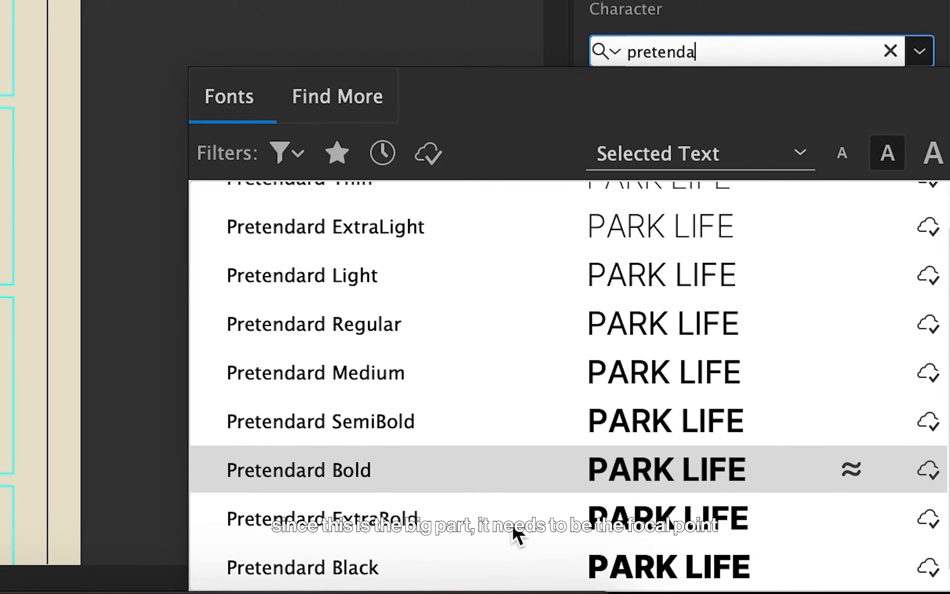
{"action": "left_click", "coordinate": [511, 518]}
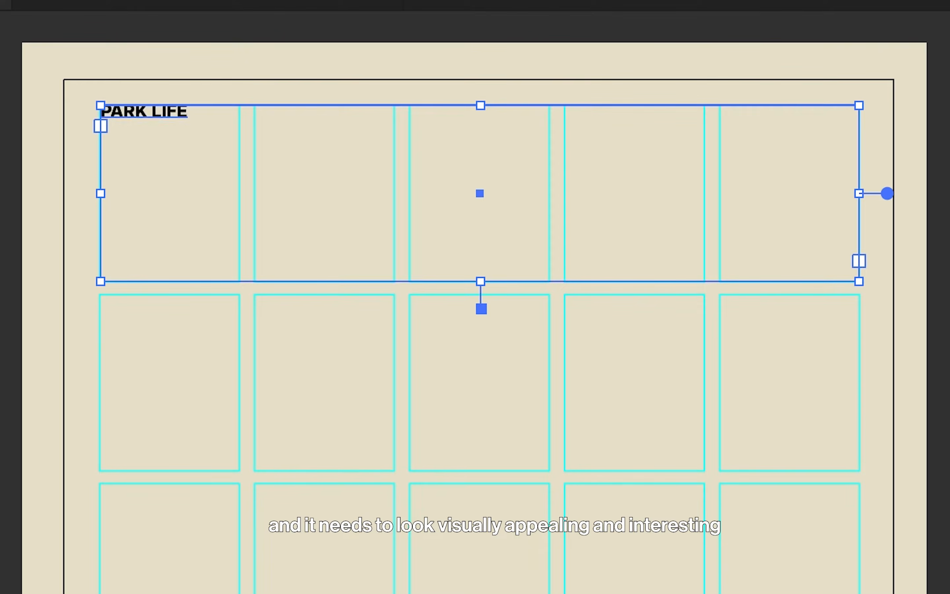
Adjust the PARK LIFE title's font size until it nearly fills the width of its frame on a single line
{"action": "key", "text": "ctrl+shift+period"}
{"action": "key", "text": "ctrl+shift+period"}
{"action": "key", "text": "ctrl+shift+period"}
{"action": "key", "text": "ctrl+shift+period"}
{"action": "key", "text": "ctrl+shift+period"}
{"action": "key", "text": "ctrl+shift+period"}
{"action": "key", "text": "ctrl+shift+period"}
{"action": "key", "text": "ctrl+shift+period"}
{"action": "key", "text": "ctrl+shift+period"}
{"action": "key", "text": "ctrl+shift+period"}
{"action": "key", "text": "ctrl+shift+period"}
{"action": "key", "text": "ctrl+shift+period"}
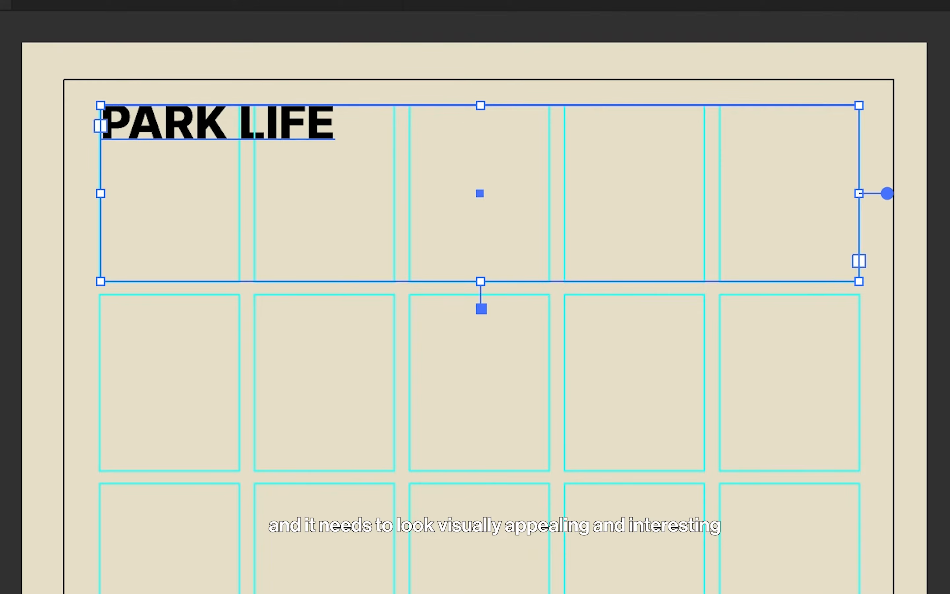
{"action": "key", "text": "ctrl+shift+period"}
{"action": "key", "text": "ctrl+shift+period"}
{"action": "key", "text": "ctrl+shift+period"}
{"action": "key", "text": "ctrl+shift+period"}
{"action": "key", "text": "ctrl+shift+period"}
{"action": "key", "text": "ctrl+shift+period"}
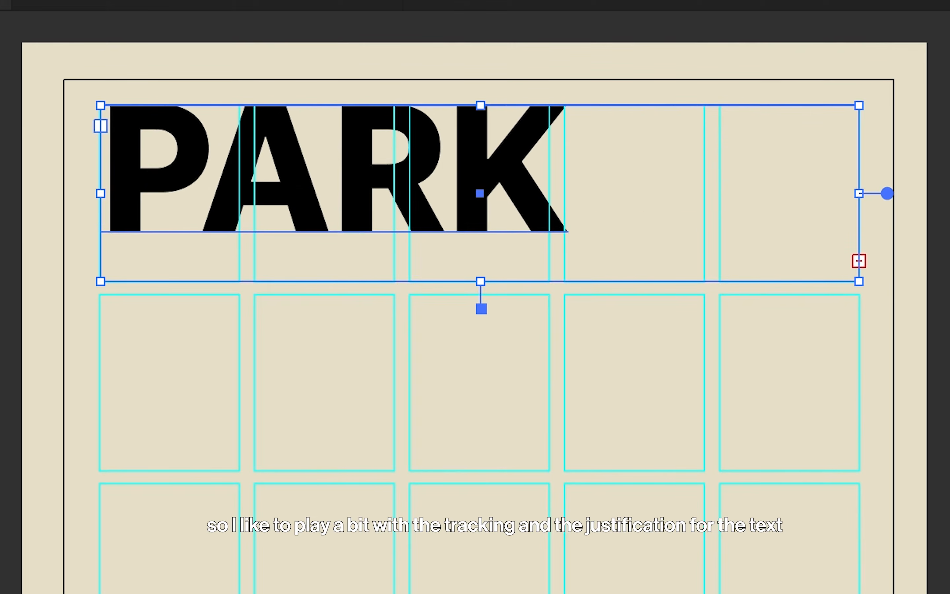
{"action": "key", "text": "ctrl+shift+comma"}
{"action": "key", "text": "ctrl+shift+comma"}
{"action": "key", "text": "ctrl+shift+comma"}
{"action": "key", "text": "ctrl+shift+comma"}
{"action": "key", "text": "ctrl+shift+comma"}
{"action": "key", "text": "ctrl+shift+comma"}
{"action": "key", "text": "ctrl+shift+comma"}
{"action": "key", "text": "ctrl+shift+comma"}
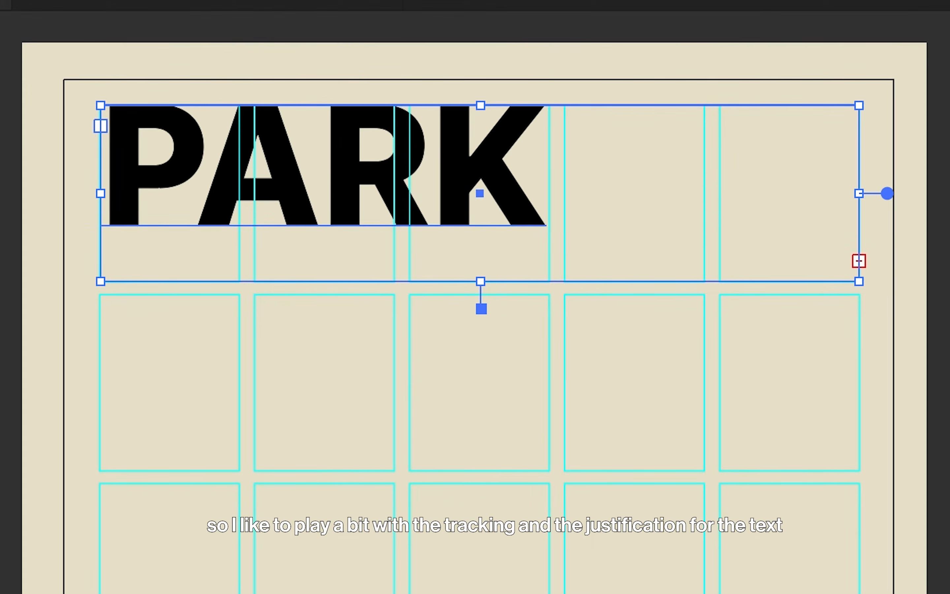
{"action": "key", "text": "ctrl+shift+comma"}
{"action": "key", "text": "ctrl+shift+comma"}
{"action": "key", "text": "ctrl+shift+comma"}
{"action": "key", "text": "ctrl+shift+comma"}
{"action": "key", "text": "ctrl+shift+comma"}
{"action": "key", "text": "ctrl+shift+comma"}
{"action": "key", "text": "ctrl+shift+comma"}
{"action": "key", "text": "ctrl+shift+comma"}
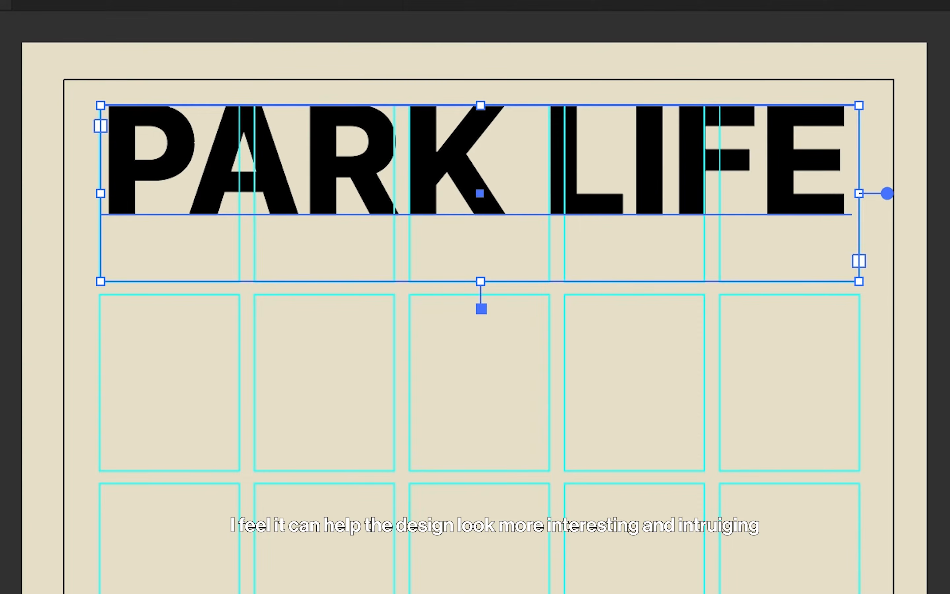
Justify all lines of the PARK LIFE title across its frame and inspect how the letters sit on the grid
{"action": "key", "text": "ctrl+shift+f"}
{"action": "key", "text": "ctrl+shift+a"}
{"action": "left_click_drag", "start_coordinate": [765, 216], "coordinate": [838, 287]}
{"action": "scroll", "coordinate": [838, 285], "scroll_direction": "up", "scroll_amount": 3}
{"action": "scroll", "coordinate": [838, 284], "scroll_direction": "up", "scroll_amount": 2}
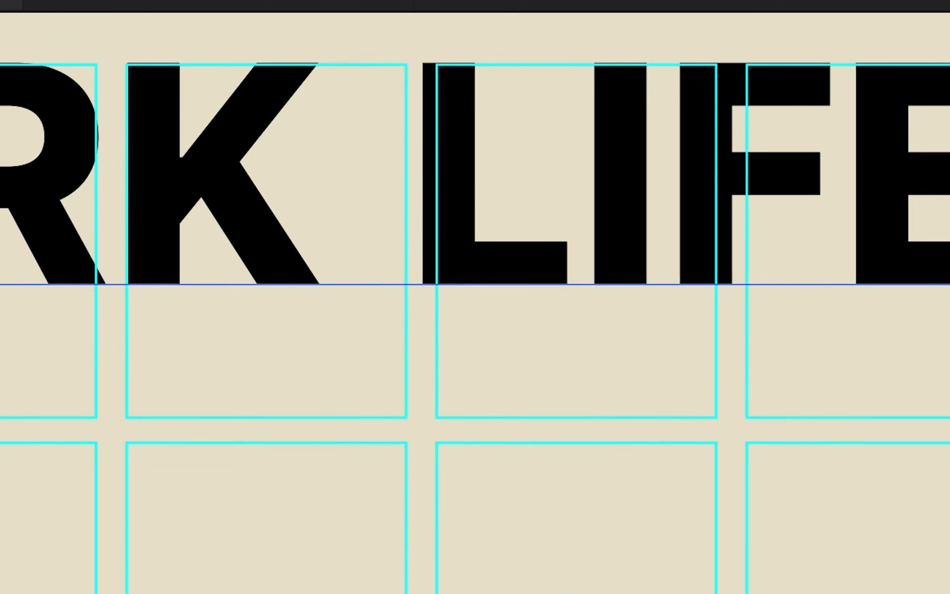
{"action": "scroll", "coordinate": [475, 312], "scroll_direction": "left", "scroll_amount": 5}
{"action": "scroll", "coordinate": [475, 311], "scroll_direction": "up", "scroll_amount": 3}
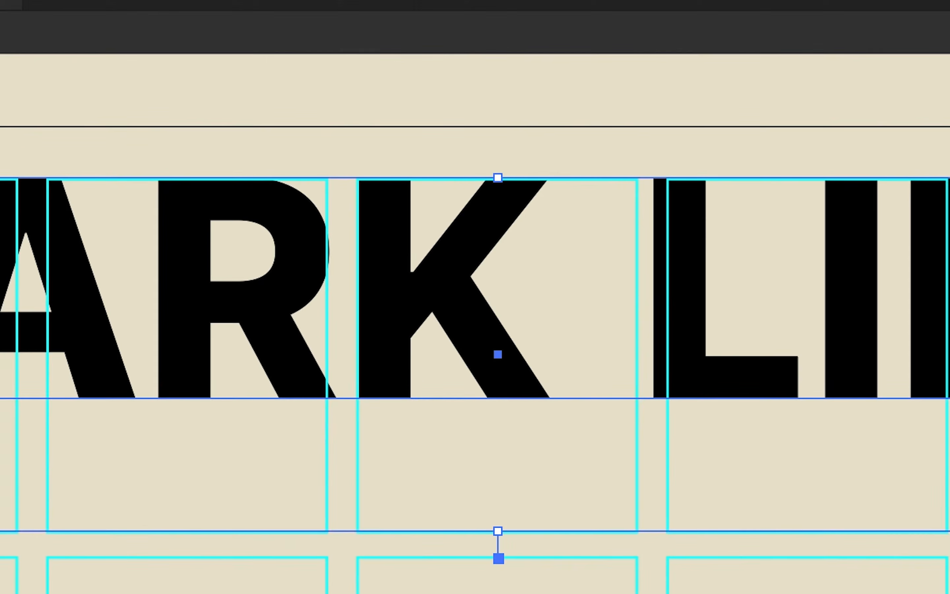
Tighten the letter spacing of the whole PARK LIFE title
{"action": "key", "text": "ctrl+a"}
{"action": "key", "text": "alt+Left"}
{"action": "key", "text": "alt+Left"}
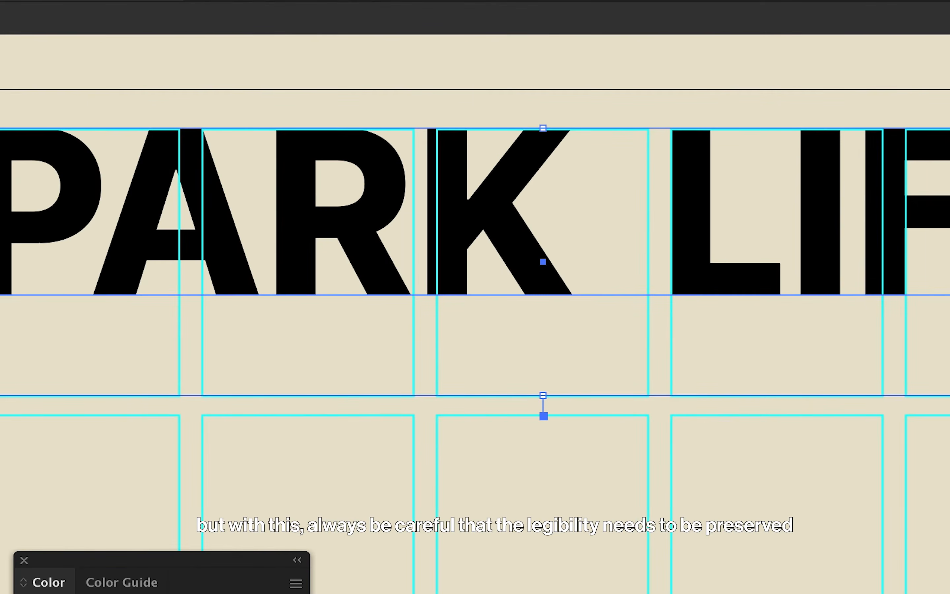
{"action": "key", "text": "alt+Left"}
{"action": "key", "text": "alt+Left"}
{"action": "key", "text": "alt+Left"}
{"action": "key", "text": "alt+Left"}
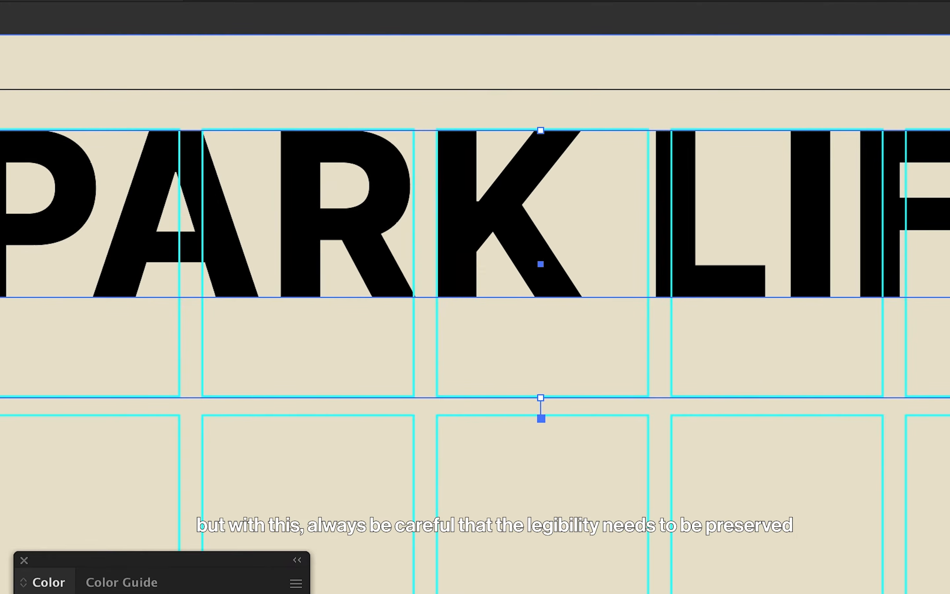
Enlarge the PARK LIFE title and adjust its letter spacing until the tightly packed letters fill the five-column width on one line
{"action": "key", "text": "ctrl+shift+period"}
{"action": "key", "text": "ctrl+shift+period"}
{"action": "key", "text": "ctrl+shift+period"}
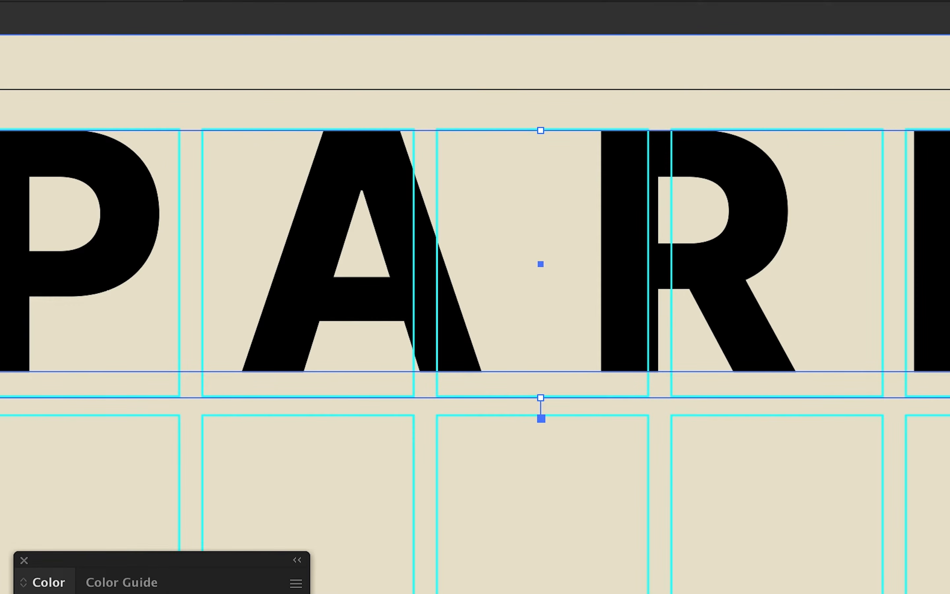
{"action": "key", "text": "alt+Left"}
{"action": "key", "text": "alt+Left"}
{"action": "key", "text": "ctrl+shift+comma"}
{"action": "key", "text": "alt+Left"}
{"action": "key", "text": "alt+Right"}
{"action": "key", "text": "alt+Right"}
{"action": "key", "text": "alt+Left"}
{"action": "key", "text": "alt+Right"}
{"action": "key", "text": "alt+Right"}
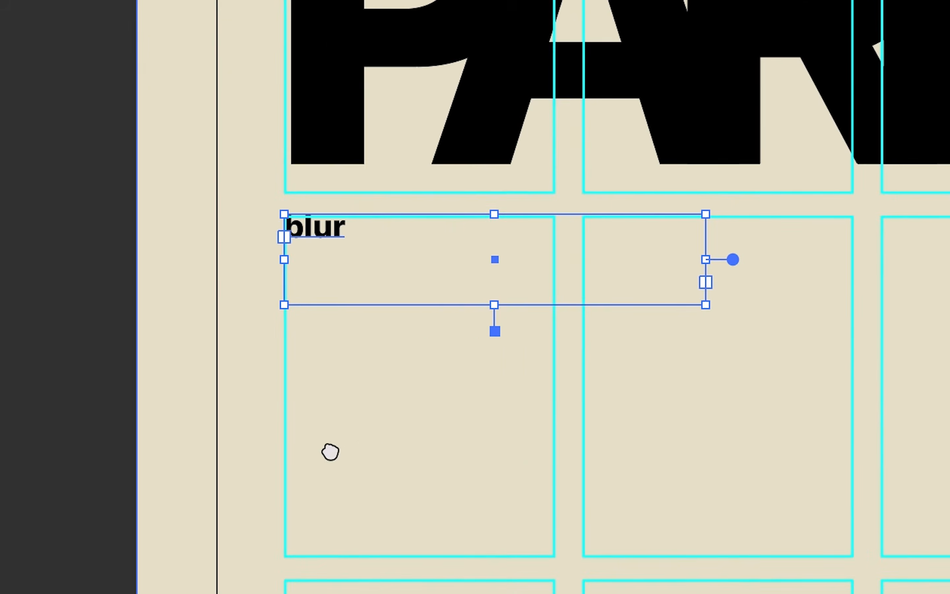
Align the blur label to the second grid row, then place a right-aligned copy at the fifth column's outer edge reading 1994
{"action": "left_click_drag", "start_coordinate": [345, 449], "coordinate": [290, 448]}
{"action": "key", "text": "Down"}
{"action": "scroll", "coordinate": [290, 445], "scroll_direction": "down", "scroll_amount": 2}
{"action": "scroll", "coordinate": [291, 445], "scroll_direction": "right", "scroll_amount": 10}
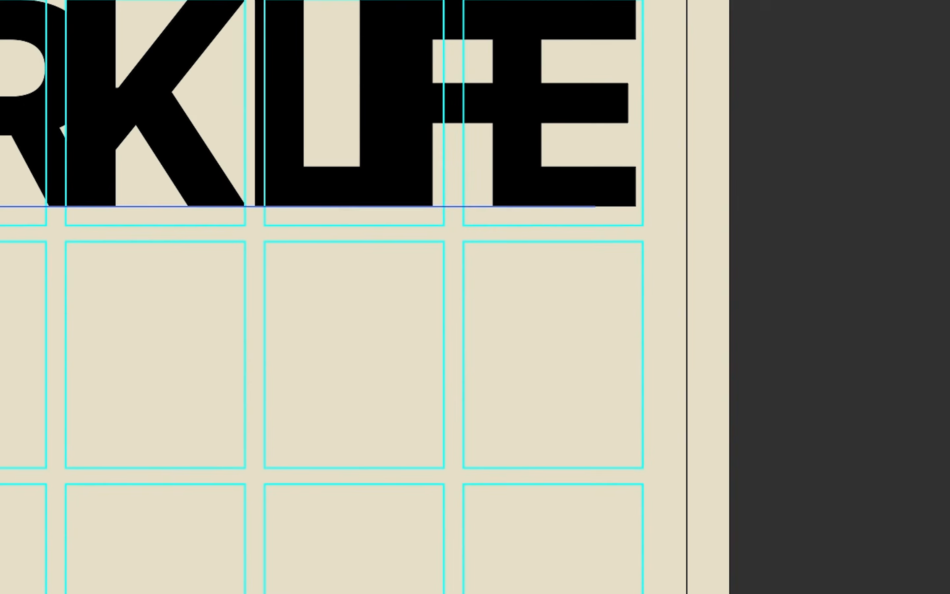
{"action": "left_click_drag", "start_coordinate": [165, 275], "coordinate": [335, 281]}
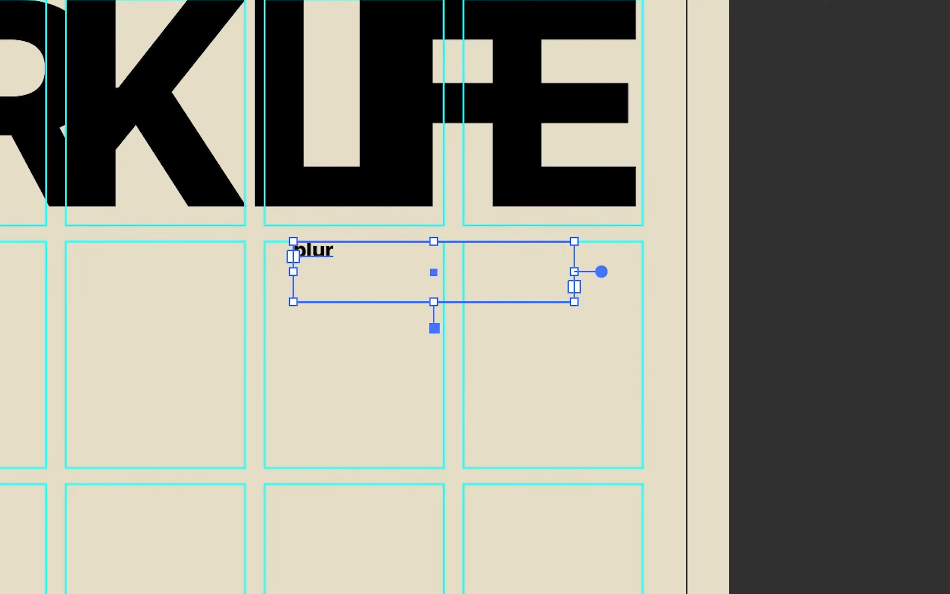
{"action": "left_click_drag", "start_coordinate": [535, 246], "coordinate": [607, 252]}
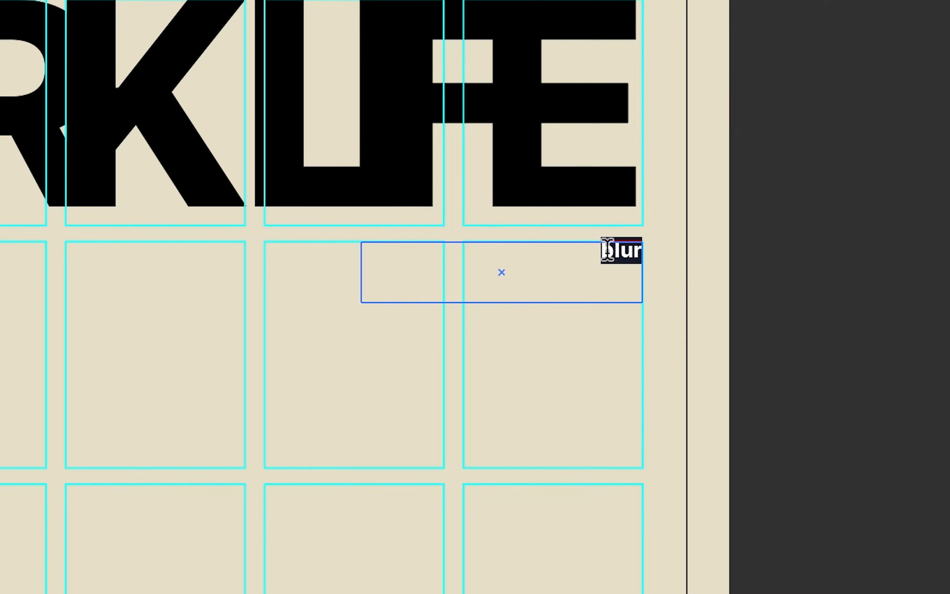
{"action": "type", "text": "4"}
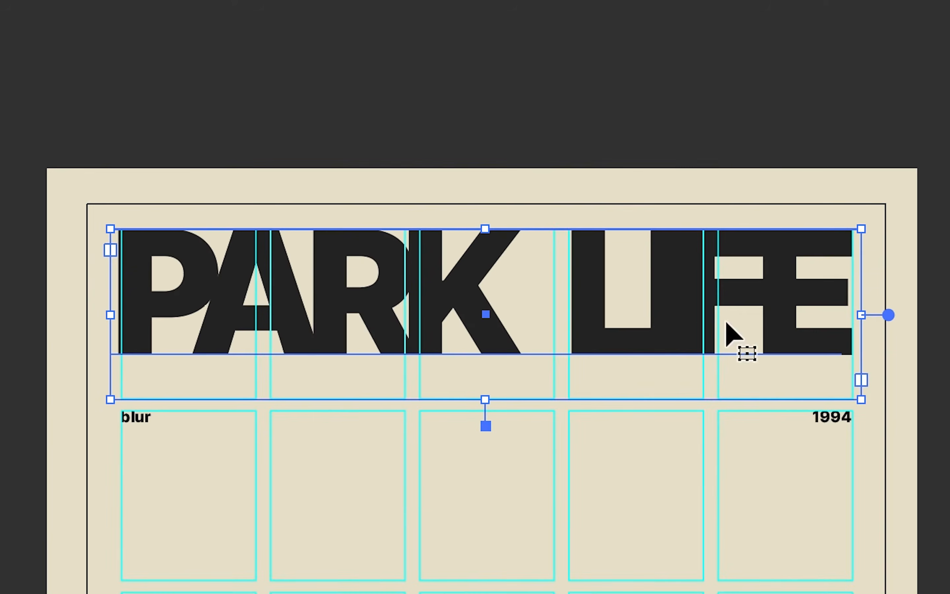
Loosen the letter spacing of the PARK LIFE title slightly so its letters overlap less
{"action": "key", "text": "alt+Left"}
{"action": "key", "text": "alt+Right"}
{"action": "key", "text": "alt+Right"}
{"action": "key", "text": "alt+Right"}
{"action": "key", "text": "alt+Right"}
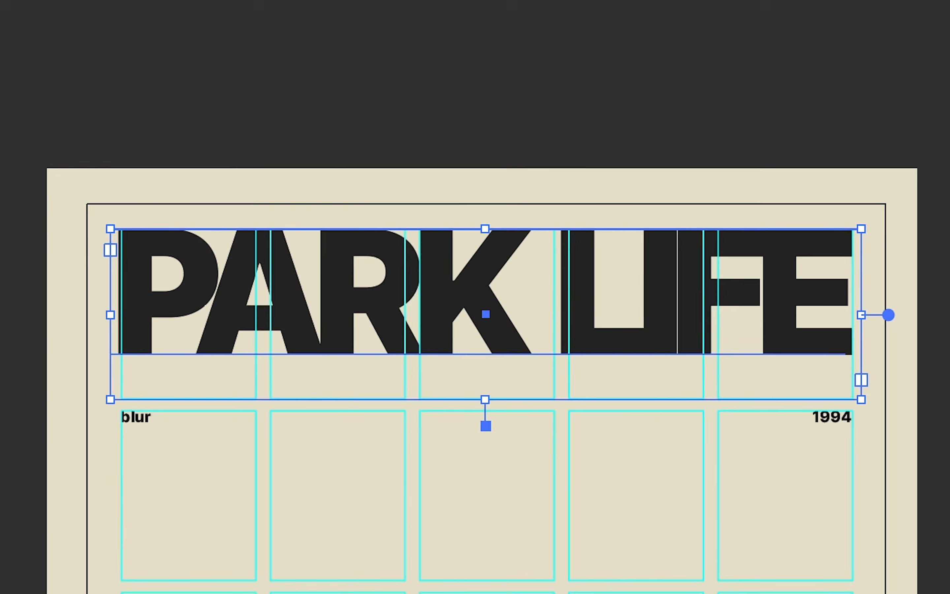
{"action": "key", "text": "alt+Right"}
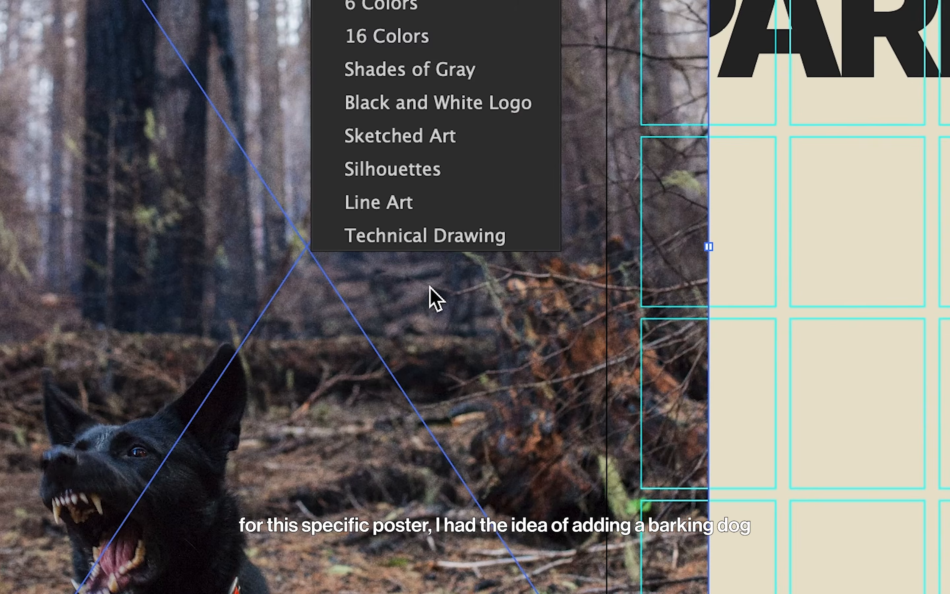
Trace the barking dog photo with the Silhouettes preset and set the trace threshold to 57
{"action": "left_click", "coordinate": [409, 179]}
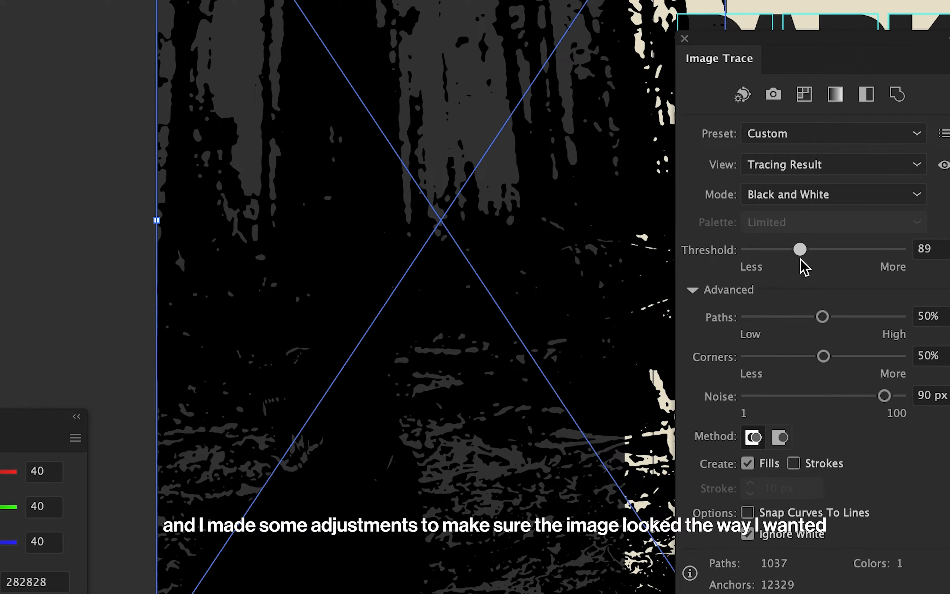
{"action": "left_click_drag", "start_coordinate": [801, 259], "coordinate": [801, 259]}
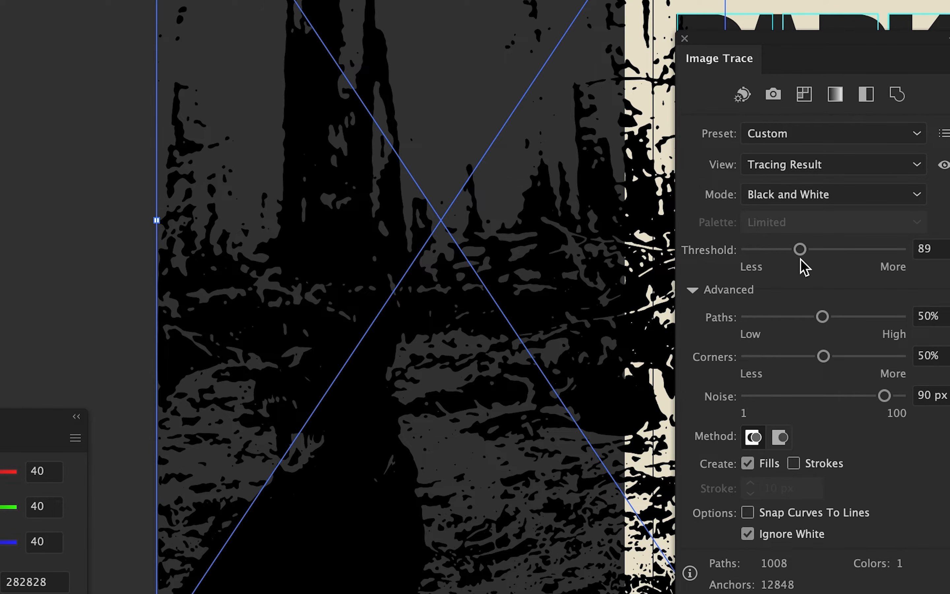
{"action": "left_click_drag", "start_coordinate": [781, 252], "coordinate": [781, 251]}
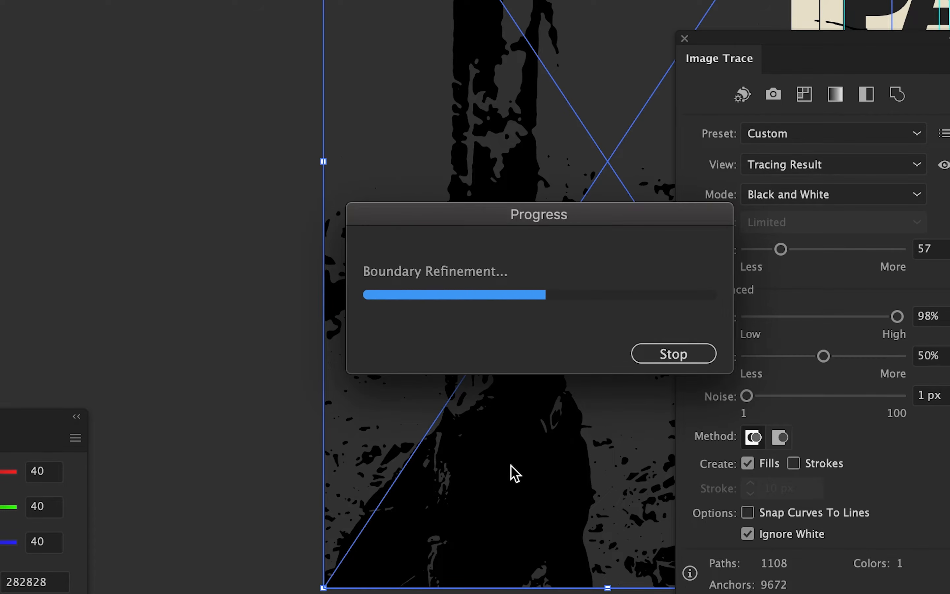
Refine the dog trace with 98% paths and 1 px noise, and expand it into editable paths
{"action": "key", "text": "super+="}
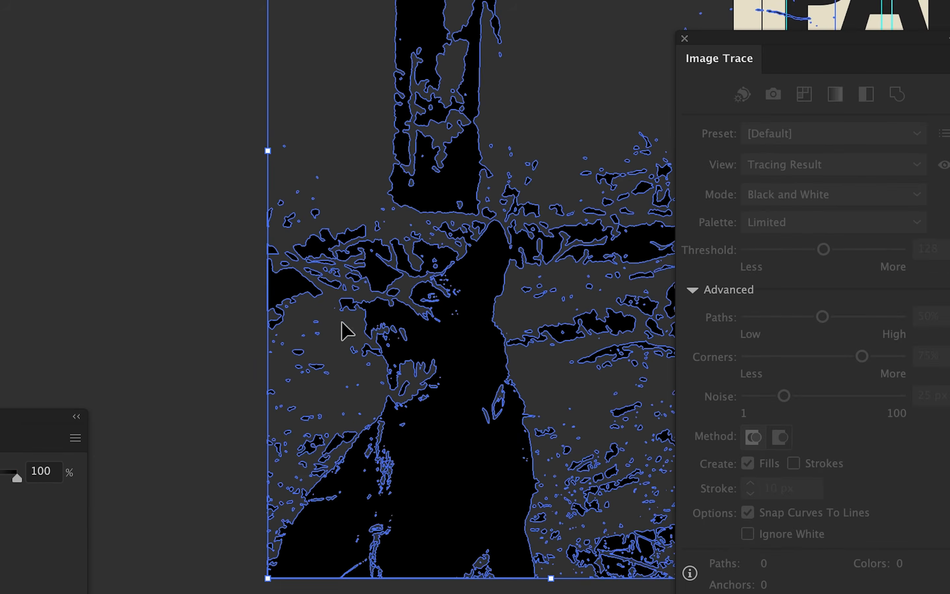
{"action": "key", "text": "super+minus"}
{"action": "scroll", "coordinate": [174, 292], "scroll_direction": "right", "scroll_amount": 5}
{"action": "left_click", "coordinate": [685, 38]}
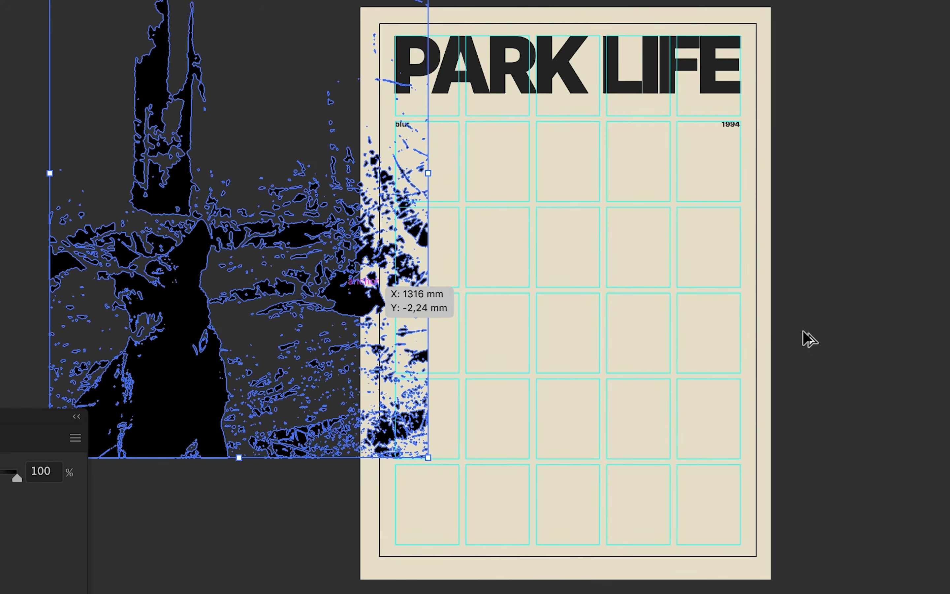
Scale down the expanded dog trace and place a copy of it over the poster
{"action": "left_click_drag", "start_coordinate": [803, 332], "coordinate": [844, 330]}
{"action": "left_click", "coordinate": [229, 338]}
{"action": "left_click_drag", "start_coordinate": [428, 457], "coordinate": [339, 377]}
{"action": "left_click_drag", "start_coordinate": [201, 270], "coordinate": [163, 110]}
{"action": "scroll", "coordinate": [536, 424], "scroll_direction": "right", "scroll_amount": 3}
{"action": "scroll", "coordinate": [537, 424], "scroll_direction": "up", "scroll_amount": 2}
Open the dog trace on the poster in isolation and select its paths for cleanup
{"action": "double_click", "coordinate": [537, 424]}
{"action": "mouse_move", "coordinate": [824, 587]}
{"action": "left_mouse_down"}
{"action": "mouse_move", "coordinate": [717, 347]}
{"action": "mouse_move", "coordinate": [660, 147]}
{"action": "left_mouse_up"}
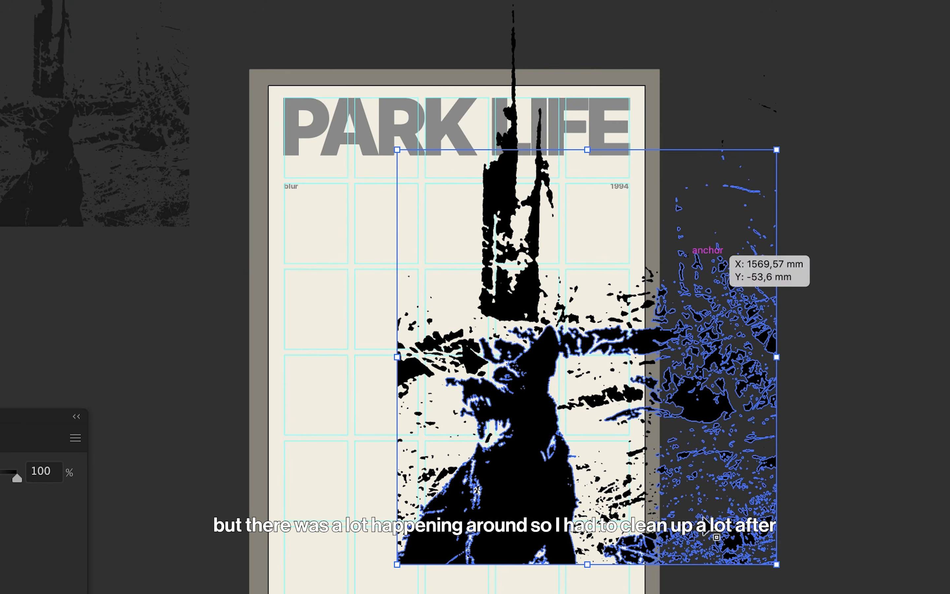
{"action": "double_click", "coordinate": [729, 544]}
{"action": "double_click", "coordinate": [817, 567]}
{"action": "key", "text": "a"}
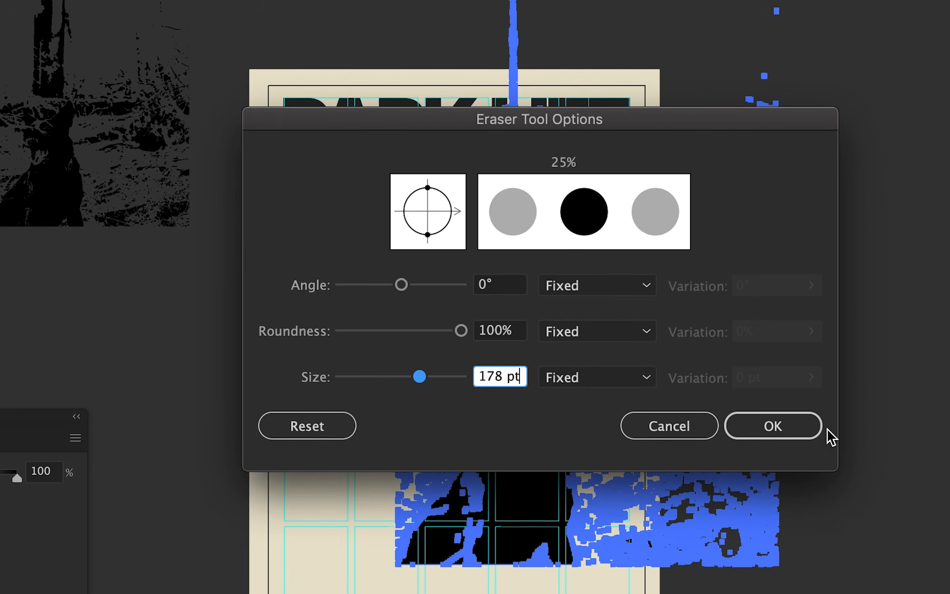
Erase the tree trunks and background debris around the dog with a 178 pt eraser
{"action": "left_click", "coordinate": [825, 433]}
{"action": "mouse_move", "coordinate": [766, 59]}
{"action": "left_mouse_down"}
{"action": "mouse_move", "coordinate": [742, 562]}
{"action": "mouse_move", "coordinate": [746, 542]}
{"action": "left_mouse_up"}
{"action": "left_click_drag", "start_coordinate": [510, 8], "coordinate": [493, 251]}
{"action": "mouse_move", "coordinate": [710, 191]}
{"action": "left_mouse_down"}
{"action": "mouse_move", "coordinate": [643, 375]}
{"action": "mouse_move", "coordinate": [660, 564]}
{"action": "left_mouse_up"}
{"action": "scroll", "coordinate": [498, 387], "scroll_direction": "up", "scroll_amount": 3}
{"action": "scroll", "coordinate": [498, 387], "scroll_direction": "down", "scroll_amount": 4}
{"action": "scroll", "coordinate": [498, 387], "scroll_direction": "left", "scroll_amount": 4}
Erase more of the background around the dog and reduce the eraser size for finer cleanup
{"action": "left_click_drag", "start_coordinate": [452, 117], "coordinate": [446, 85]}
{"action": "mouse_move", "coordinate": [392, 303]}
{"action": "left_mouse_down"}
{"action": "mouse_move", "coordinate": [443, 313]}
{"action": "mouse_move", "coordinate": [419, 377]}
{"action": "left_mouse_up"}
{"action": "left_click", "coordinate": [664, 17]}
{"action": "left_click_drag", "start_coordinate": [918, 62], "coordinate": [896, 236]}
{"action": "key", "text": "Return"}
{"action": "left_click_drag", "start_coordinate": [418, 376], "coordinate": [364, 376]}
{"action": "left_click", "coordinate": [773, 425]}
Erase the background remnants attached to the dog's ears and head with the smaller eraser
{"action": "key", "text": "super+equal"}
{"action": "key", "text": "super+minus"}
{"action": "double_click", "coordinate": [455, 389]}
{"action": "left_click_drag", "start_coordinate": [455, 389], "coordinate": [527, 373]}
{"action": "left_click", "coordinate": [747, 242]}
{"action": "mouse_move", "coordinate": [454, 97]}
{"action": "left_mouse_down"}
{"action": "mouse_move", "coordinate": [523, 204]}
{"action": "mouse_move", "coordinate": [540, 178]}
{"action": "left_mouse_up"}
{"action": "scroll", "coordinate": [491, 102], "scroll_direction": "up", "scroll_amount": 2}
{"action": "key", "text": "shift+e"}
{"action": "mouse_move", "coordinate": [550, 79]}
{"action": "left_mouse_down"}
{"action": "mouse_move", "coordinate": [554, 103]}
{"action": "mouse_move", "coordinate": [590, 91]}
{"action": "mouse_move", "coordinate": [664, 106]}
{"action": "mouse_move", "coordinate": [722, 161]}
{"action": "left_mouse_up"}
{"action": "mouse_move", "coordinate": [562, 101]}
{"action": "left_mouse_down"}
{"action": "mouse_move", "coordinate": [543, 178]}
{"action": "mouse_move", "coordinate": [463, 274]}
{"action": "left_mouse_up"}
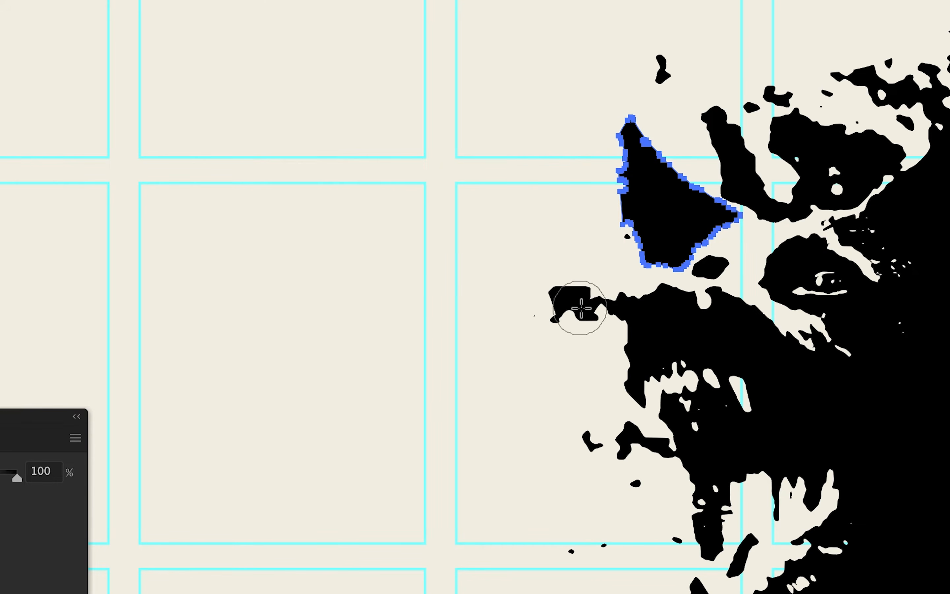
Trim the remnants attached to the dog's snout and brow with the eraser
{"action": "left_click", "coordinate": [581, 308], "text": "super"}
{"action": "mouse_move", "coordinate": [538, 263]}
{"action": "left_mouse_down"}
{"action": "mouse_move", "coordinate": [579, 305]}
{"action": "mouse_move", "coordinate": [585, 278]}
{"action": "left_mouse_up"}
{"action": "mouse_move", "coordinate": [730, 109]}
{"action": "left_mouse_down"}
{"action": "mouse_move", "coordinate": [440, 215]}
{"action": "mouse_move", "coordinate": [445, 271]}
{"action": "mouse_move", "coordinate": [577, 267]}
{"action": "mouse_move", "coordinate": [524, 250]}
{"action": "mouse_move", "coordinate": [599, 247]}
{"action": "left_mouse_up"}
Delete the stray fragments above the dog's head and around its ears
{"action": "key", "text": "a"}
{"action": "left_click_drag", "start_coordinate": [341, 132], "coordinate": [444, 221]}
{"action": "key", "text": "Delete"}
{"action": "left_click_drag", "start_coordinate": [448, 157], "coordinate": [634, 241]}
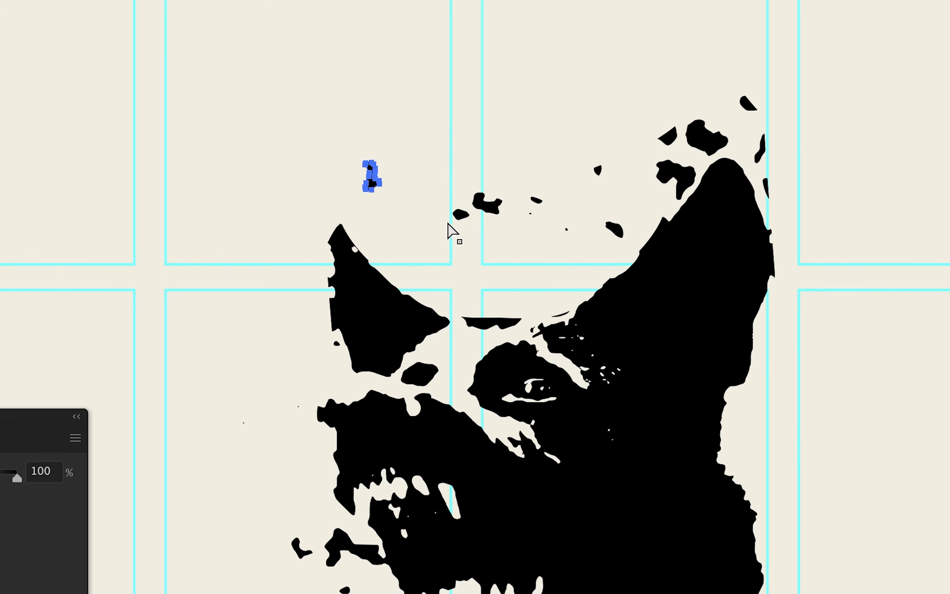
{"action": "key", "text": "Delete"}
{"action": "left_click_drag", "start_coordinate": [650, 122], "coordinate": [682, 194]}
{"action": "key", "text": "Delete"}
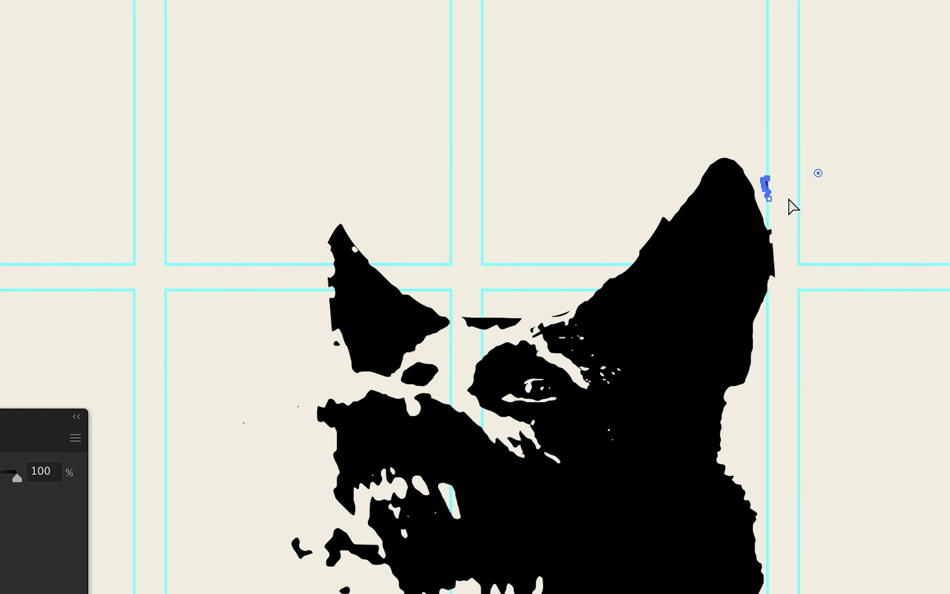
{"action": "key", "text": "Delete"}
Delete the stray fragment in front of the dog's muzzle
{"action": "scroll", "coordinate": [708, 223], "scroll_direction": "right", "scroll_amount": 3}
{"action": "scroll", "coordinate": [708, 223], "scroll_direction": "down", "scroll_amount": 5}
{"action": "scroll", "coordinate": [709, 223], "scroll_direction": "left", "scroll_amount": 5}
{"action": "left_click_drag", "start_coordinate": [381, 316], "coordinate": [417, 356]}
{"action": "key", "text": "Delete"}
{"action": "scroll", "coordinate": [393, 353], "scroll_direction": "down", "scroll_amount": 3}
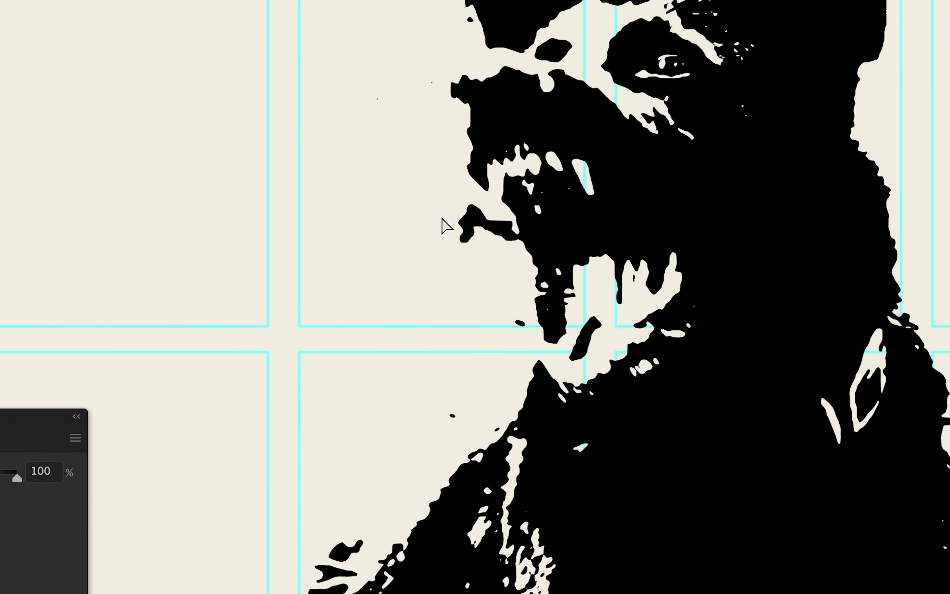
Erase the background remnant at the dog's open mouth and delete the small fragment below it
{"action": "left_click", "coordinate": [468, 232]}
{"action": "key", "text": "shift+e"}
{"action": "left_click_drag", "start_coordinate": [430, 208], "coordinate": [503, 263]}
{"action": "key", "text": "v"}
{"action": "left_click_drag", "start_coordinate": [505, 310], "coordinate": [522, 341]}
{"action": "key", "text": "Delete"}
Delete the stray fragments in front of the dog's chest and foreleg
{"action": "scroll", "coordinate": [378, 350], "scroll_direction": "down", "scroll_amount": 3}
{"action": "scroll", "coordinate": [378, 350], "scroll_direction": "left", "scroll_amount": 3}
{"action": "left_click_drag", "start_coordinate": [408, 460], "coordinate": [447, 513]}
{"action": "key", "text": "Delete"}
{"action": "left_click_drag", "start_coordinate": [543, 327], "coordinate": [569, 343]}
{"action": "key", "text": "Delete"}
{"action": "scroll", "coordinate": [572, 342], "scroll_direction": "down", "scroll_amount": 5}
{"action": "left_click_drag", "start_coordinate": [409, 367], "coordinate": [448, 497]}
{"action": "key", "text": "Delete"}
Erase the ragged remnants along the front edge of the dog's chest into a smooth outline
{"action": "left_click", "coordinate": [558, 449]}
{"action": "key", "text": "shift+e"}
{"action": "mouse_move", "coordinate": [541, 314]}
{"action": "left_mouse_down"}
{"action": "mouse_move", "coordinate": [460, 451]}
{"action": "mouse_move", "coordinate": [404, 591]}
{"action": "left_mouse_up"}
{"action": "key", "text": "v"}
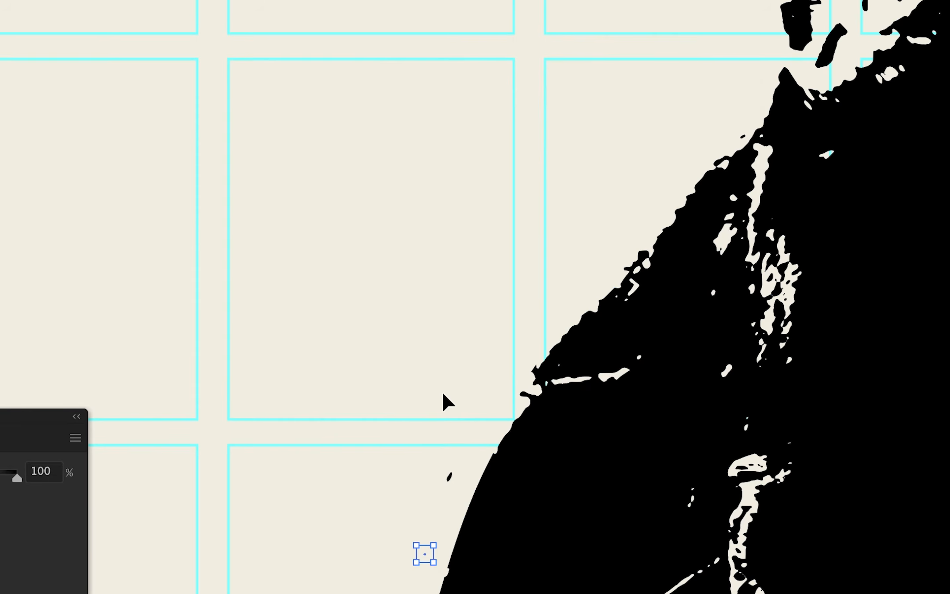
Delete the stray fragments beside the dog's back and erase the debris along its outer edge
{"action": "scroll", "coordinate": [434, 466], "scroll_direction": "right", "scroll_amount": 5}
{"action": "left_click_drag", "start_coordinate": [764, 509], "coordinate": [814, 396]}
{"action": "key", "text": "Delete"}
{"action": "left_click", "coordinate": [757, 212]}
{"action": "key", "text": "shift+e"}
{"action": "left_click_drag", "start_coordinate": [774, 121], "coordinate": [782, 151]}
{"action": "left_click_drag", "start_coordinate": [805, 308], "coordinate": [816, 382]}
{"action": "left_click_drag", "start_coordinate": [614, 591], "coordinate": [615, 593]}
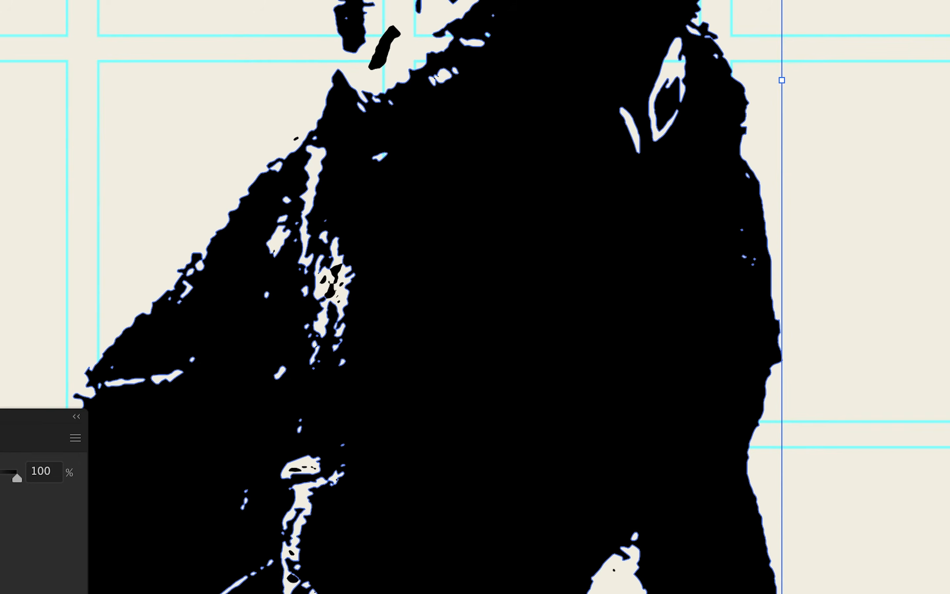
{"action": "scroll", "coordinate": [624, 593], "scroll_direction": "up", "scroll_amount": 2}
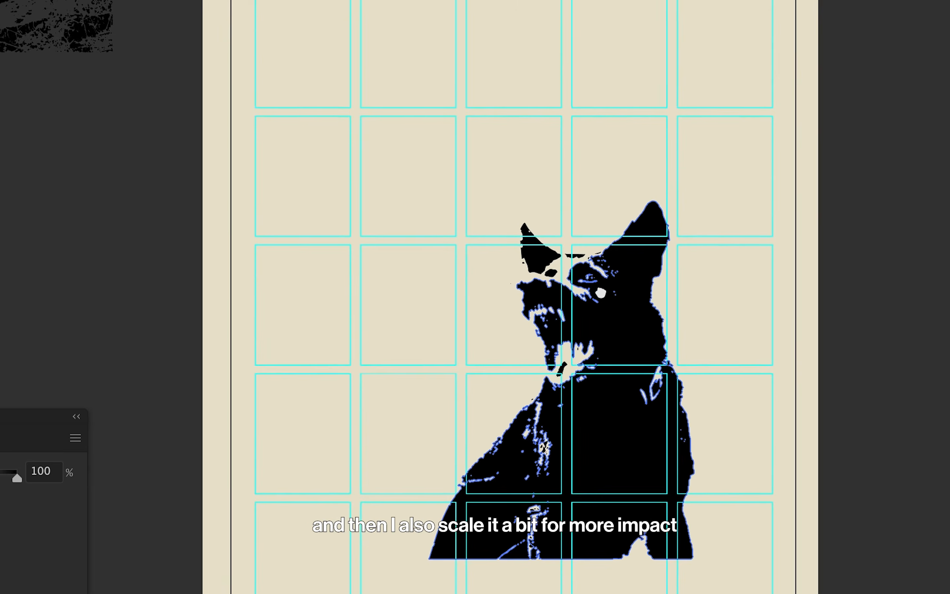
Scale up the cleaned dog so it fills most of the poster, with one ear overlapping the title's end
{"action": "left_click_drag", "start_coordinate": [601, 293], "coordinate": [660, 282]}
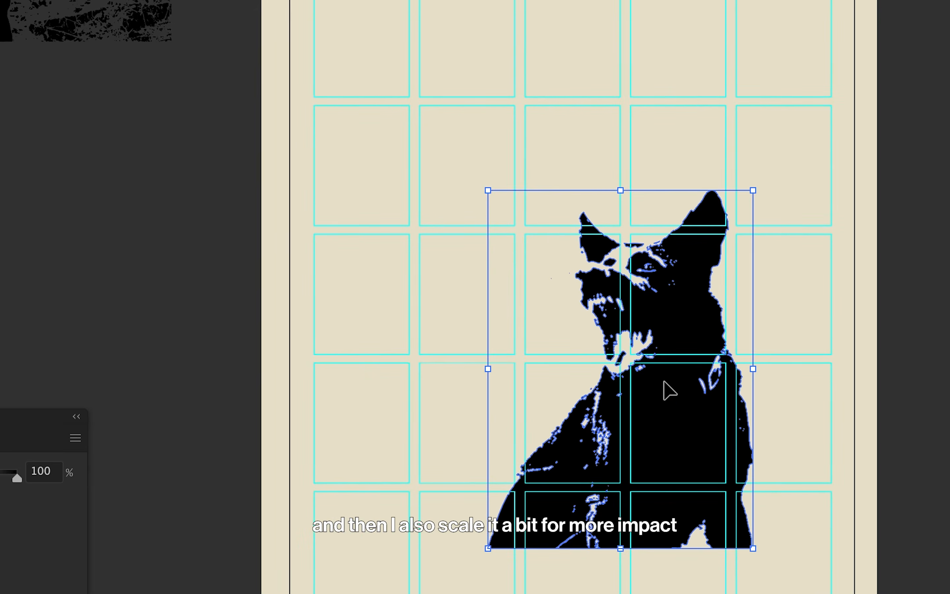
{"action": "left_click_drag", "start_coordinate": [845, 382], "coordinate": [871, 403]}
{"action": "scroll", "coordinate": [787, 412], "scroll_direction": "up", "scroll_amount": 5}
{"action": "left_click_drag", "start_coordinate": [784, 466], "coordinate": [822, 427]}
{"action": "scroll", "coordinate": [672, 236], "scroll_direction": "up", "scroll_amount": 2}
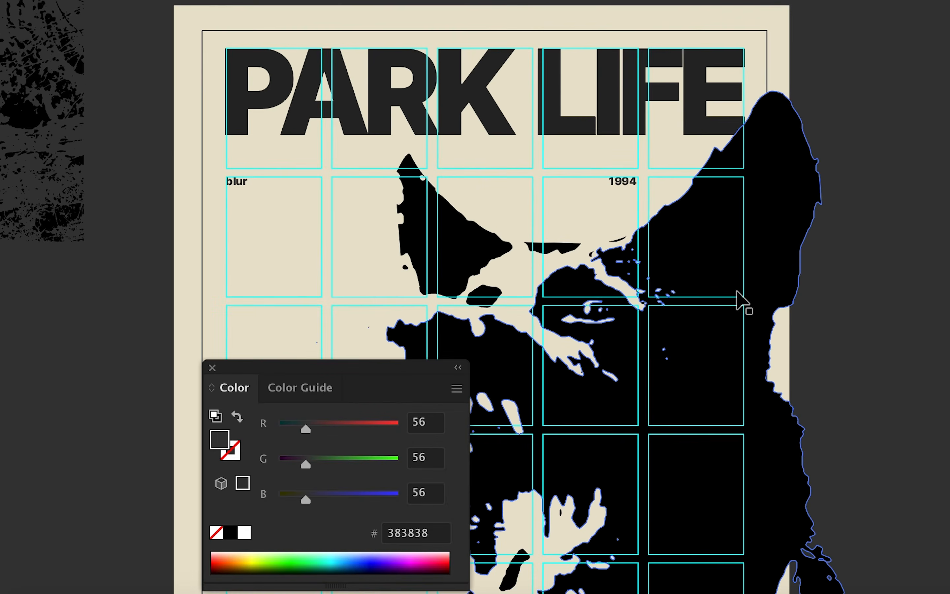
Switch the dog's color mode to RGB and delete the spare trace copy beside the poster
{"action": "left_click", "coordinate": [743, 301]}
{"action": "left_click", "coordinate": [455, 392]}
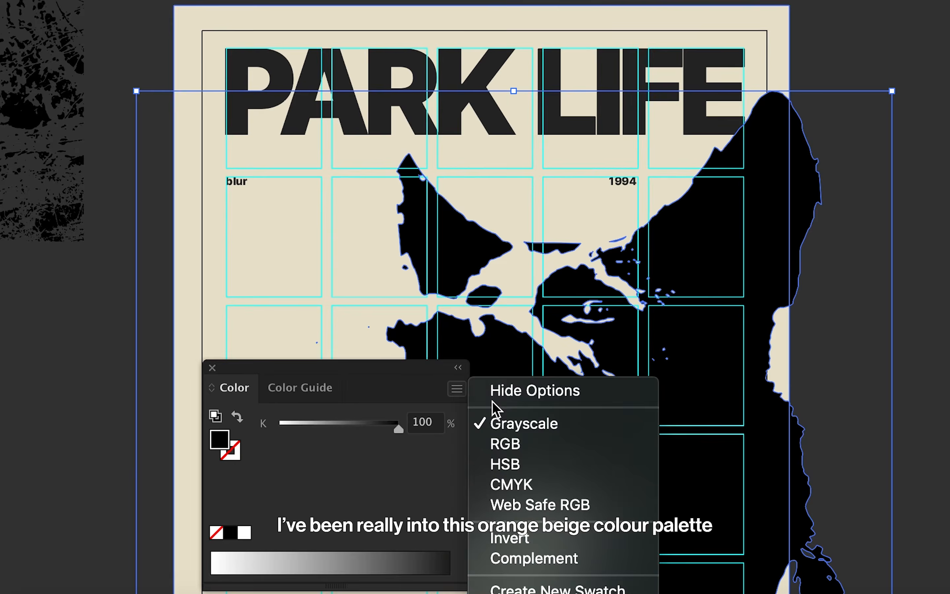
{"action": "left_click", "coordinate": [515, 444]}
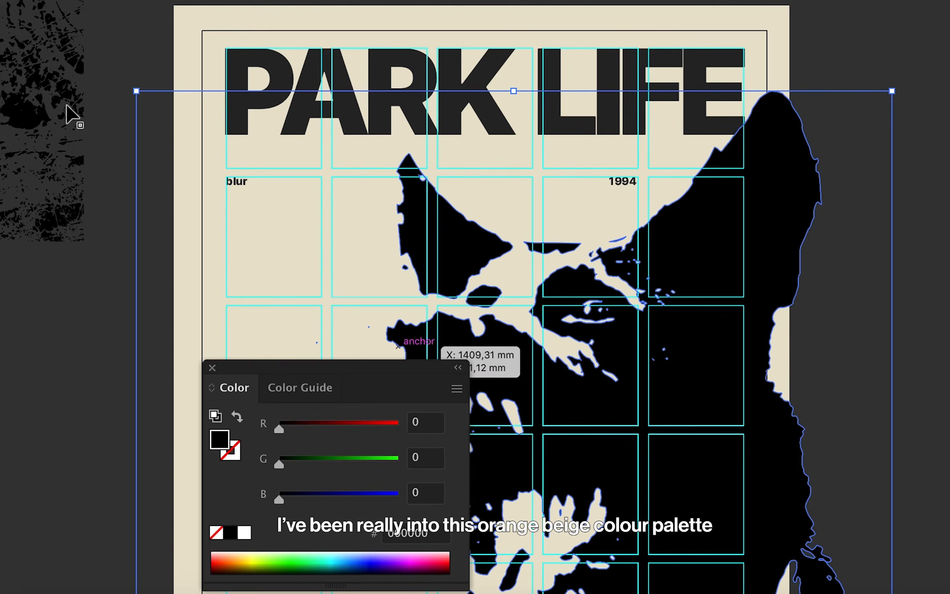
{"action": "left_click", "coordinate": [70, 114]}
{"action": "key", "text": "Delete"}
Fill the dog artwork with orange #f14b23
{"action": "left_click", "coordinate": [586, 397]}
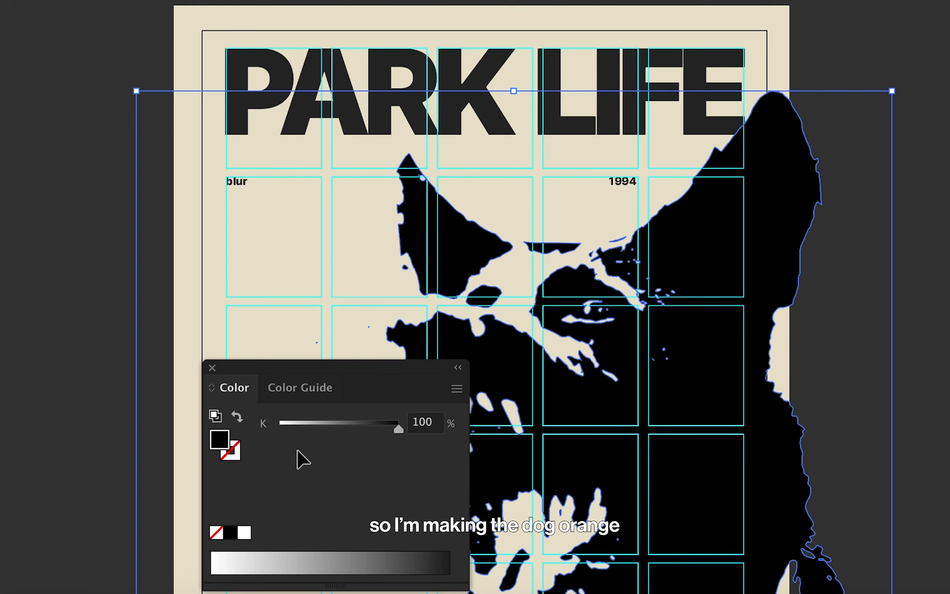
{"action": "double_click", "coordinate": [218, 440]}
{"action": "key", "text": "Return"}
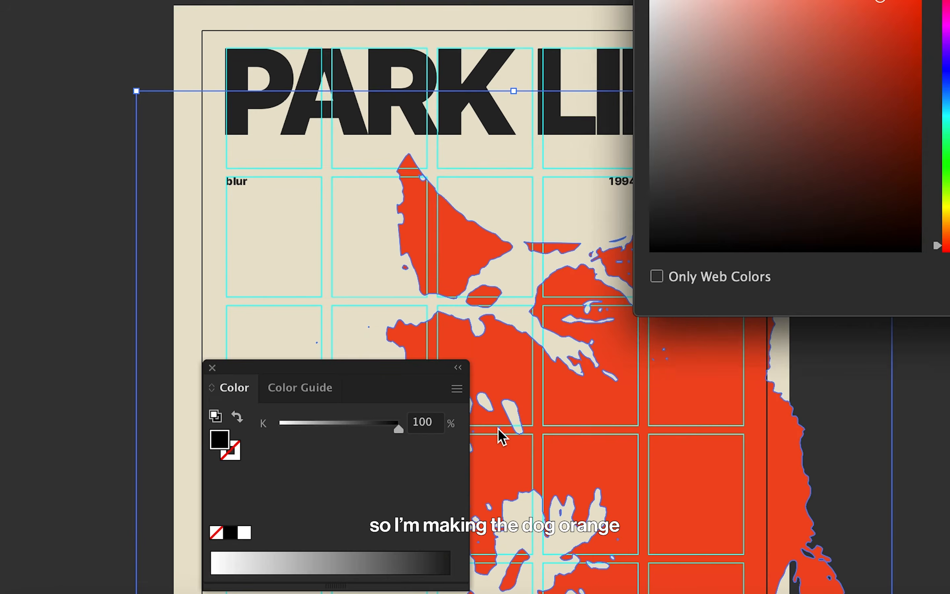
{"action": "left_click", "coordinate": [889, 281]}
{"action": "scroll", "coordinate": [909, 145], "scroll_direction": "down", "scroll_amount": 5}
{"action": "left_click_drag", "start_coordinate": [893, 175], "coordinate": [903, 123]}
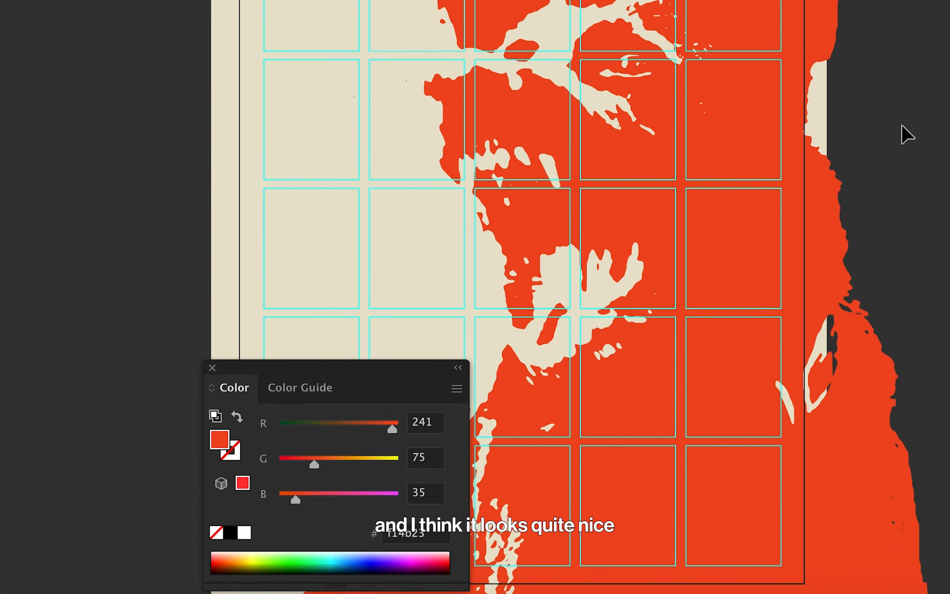
{"action": "scroll", "coordinate": [881, 161], "scroll_direction": "down", "scroll_amount": 1}
{"action": "left_click_drag", "start_coordinate": [875, 191], "coordinate": [885, 185]}
Move the 1994 label so it starts at the inner edge of the fifth column in the second grid row
{"action": "left_click_drag", "start_coordinate": [837, 126], "coordinate": [851, 307]}
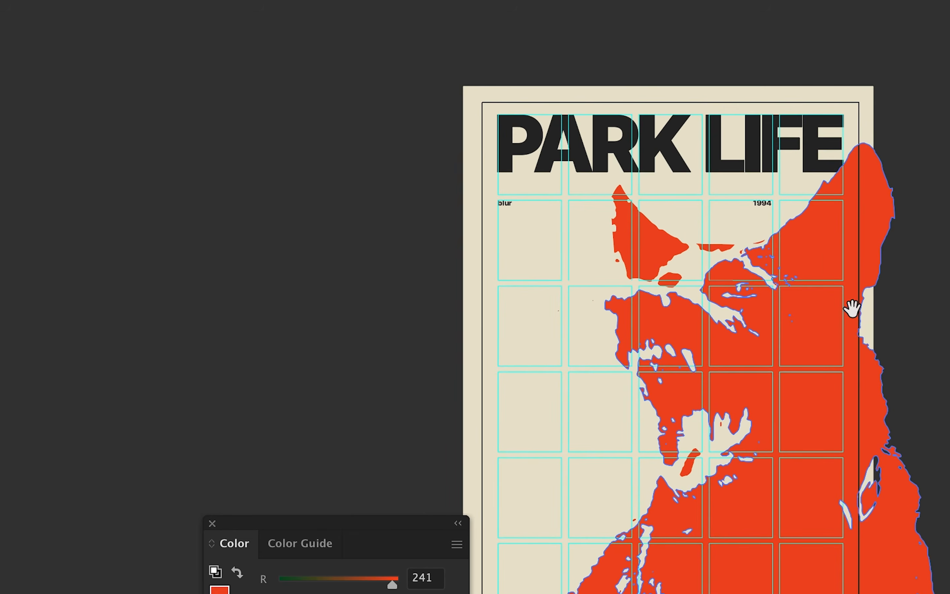
{"action": "scroll", "coordinate": [766, 205], "scroll_direction": "up", "scroll_amount": 2}
{"action": "left_click_drag", "start_coordinate": [753, 187], "coordinate": [798, 186]}
{"action": "scroll", "coordinate": [915, 335], "scroll_direction": "down", "scroll_amount": 10}
{"action": "scroll", "coordinate": [914, 335], "scroll_direction": "down", "scroll_amount": 1}
{"action": "scroll", "coordinate": [929, 344], "scroll_direction": "up", "scroll_amount": 4}
{"action": "scroll", "coordinate": [930, 345], "scroll_direction": "right", "scroll_amount": 3}
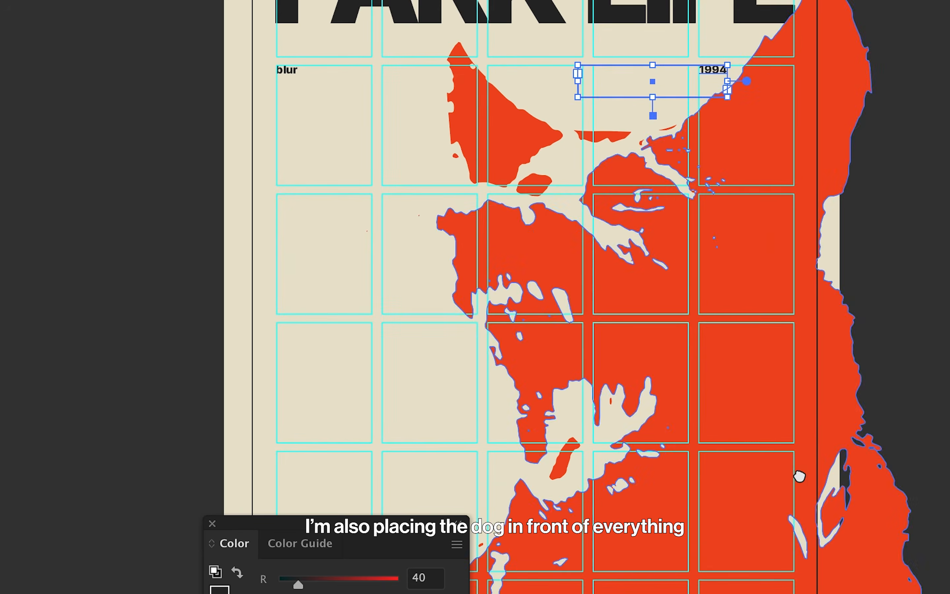
{"action": "left_click", "coordinate": [930, 345]}
{"action": "left_click_drag", "start_coordinate": [891, 348], "coordinate": [909, 400]}
{"action": "left_click_drag", "start_coordinate": [781, 276], "coordinate": [774, 270]}
{"action": "scroll", "coordinate": [853, 378], "scroll_direction": "down", "scroll_amount": 2}
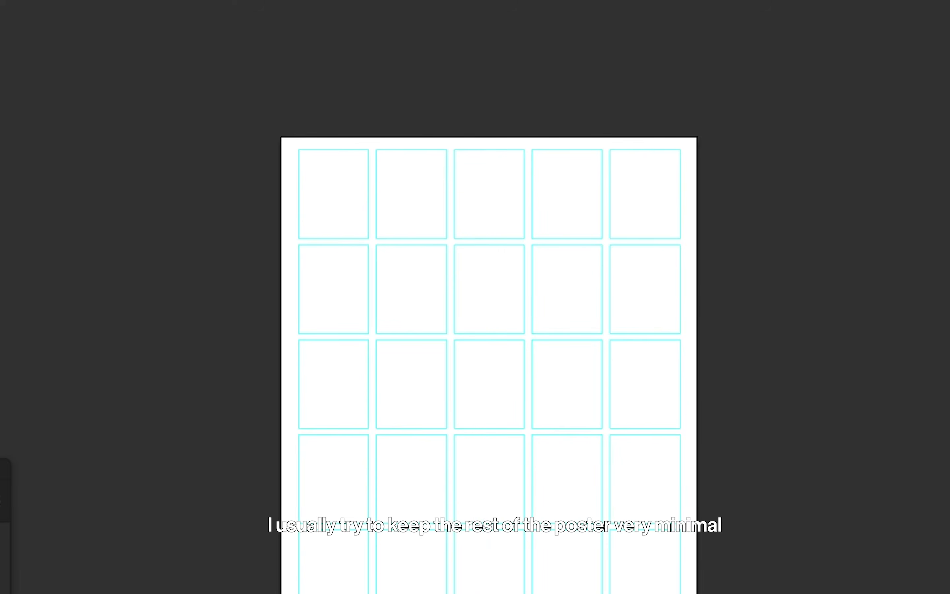
Cover the new gridded poster with a cream background rectangle extending slightly beyond the artboard edges
{"action": "scroll", "coordinate": [489, 365], "scroll_direction": "down", "scroll_amount": 2}
{"action": "left_click_drag", "start_coordinate": [269, 589], "coordinate": [630, 152]}
{"action": "left_click_drag", "start_coordinate": [488, 495], "coordinate": [600, 418]}
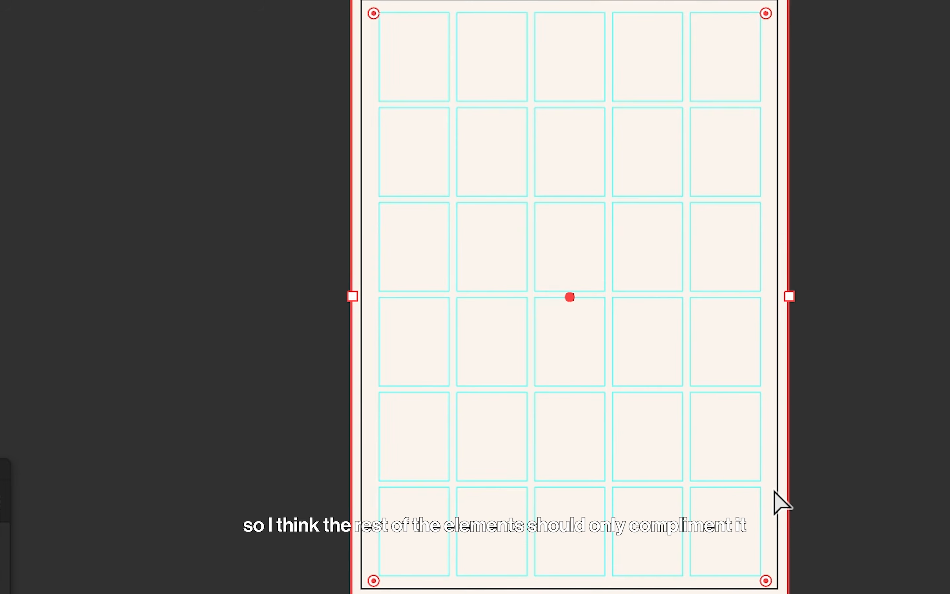
Place the blurred portrait across all five grid columns and add an orange blackletter text frame reading "Guilty" in the grid row above it
{"action": "key", "text": "super+f"}
{"action": "left_click", "coordinate": [859, 507]}
{"action": "key", "text": "t"}
{"action": "left_click_drag", "start_coordinate": [457, 114], "coordinate": [719, 169]}
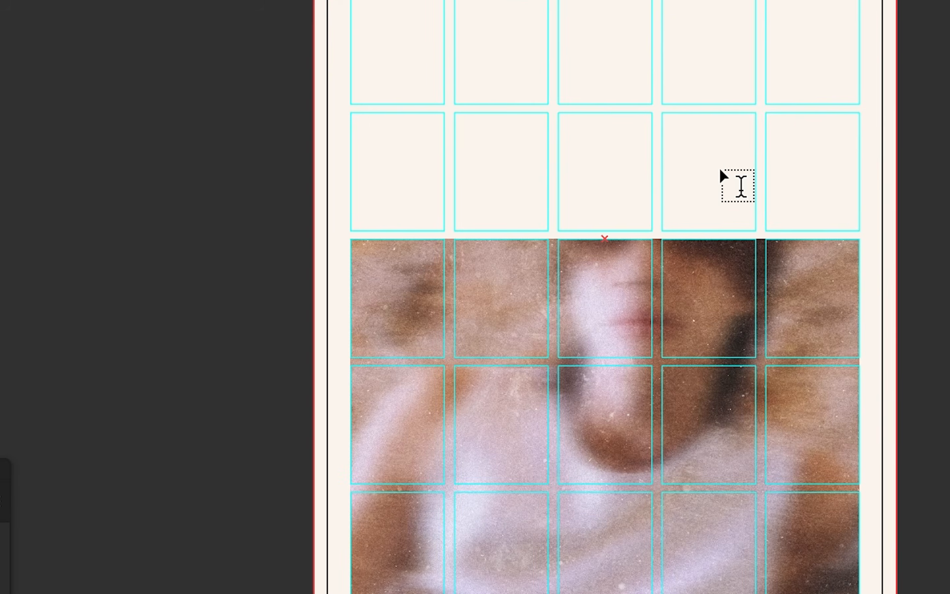
{"action": "scroll", "coordinate": [653, 173], "scroll_direction": "up", "scroll_amount": 1}
{"action": "type", "text": "Guilty"}
{"action": "key", "text": "Escape"}
{"action": "key", "text": "a"}
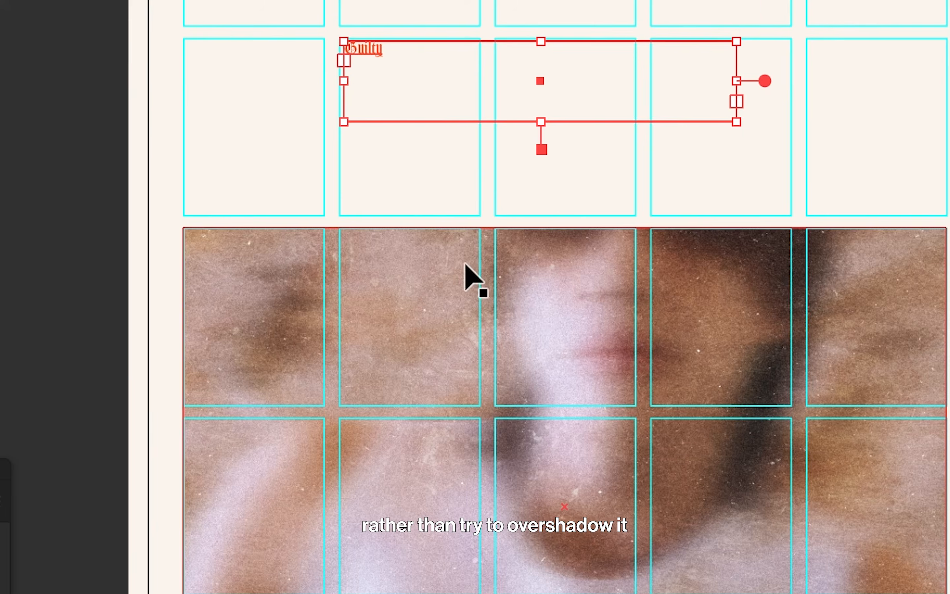
Enlarge the Guilty text into a huge vertical title reading upward along the first two grid columns, overlapping the portrait
{"action": "scroll", "coordinate": [471, 276], "scroll_direction": "right", "scroll_amount": 5}
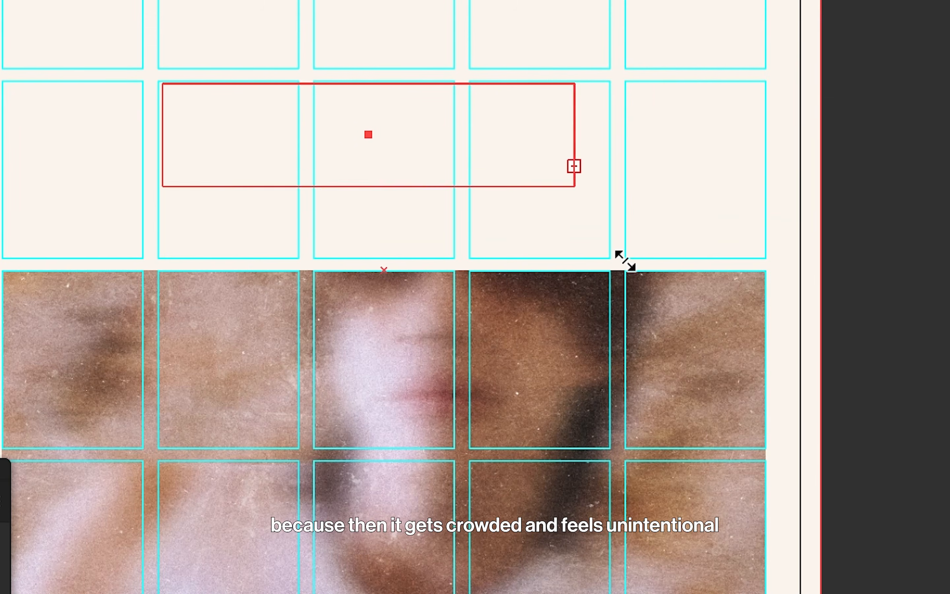
{"action": "left_click_drag", "start_coordinate": [569, 182], "coordinate": [785, 368]}
{"action": "key", "text": "super+alt+bracketleft"}
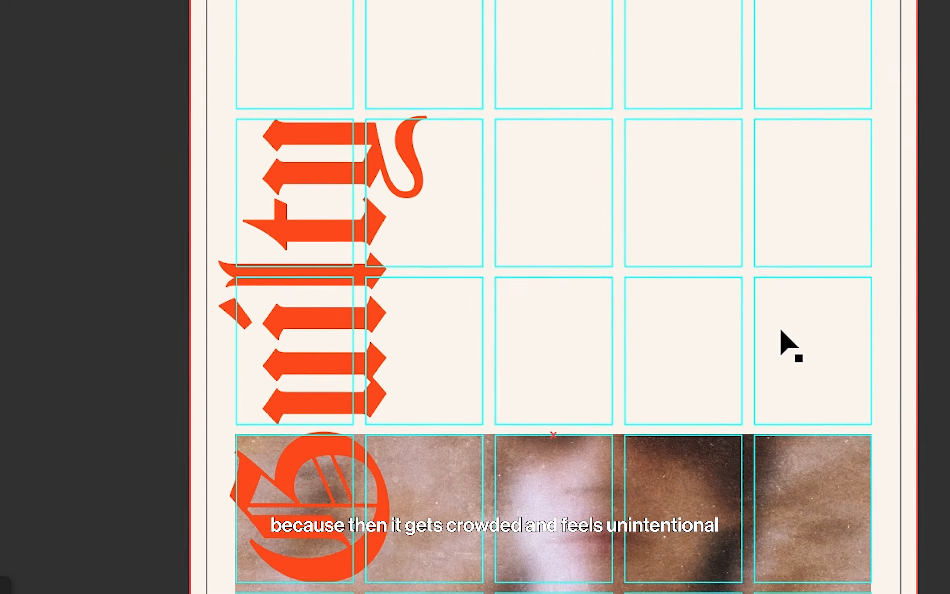
Bring the vertical Guilty title to the front so its G overlaps the portrait, and deselect it
{"action": "scroll", "coordinate": [789, 343], "scroll_direction": "up", "scroll_amount": 3}
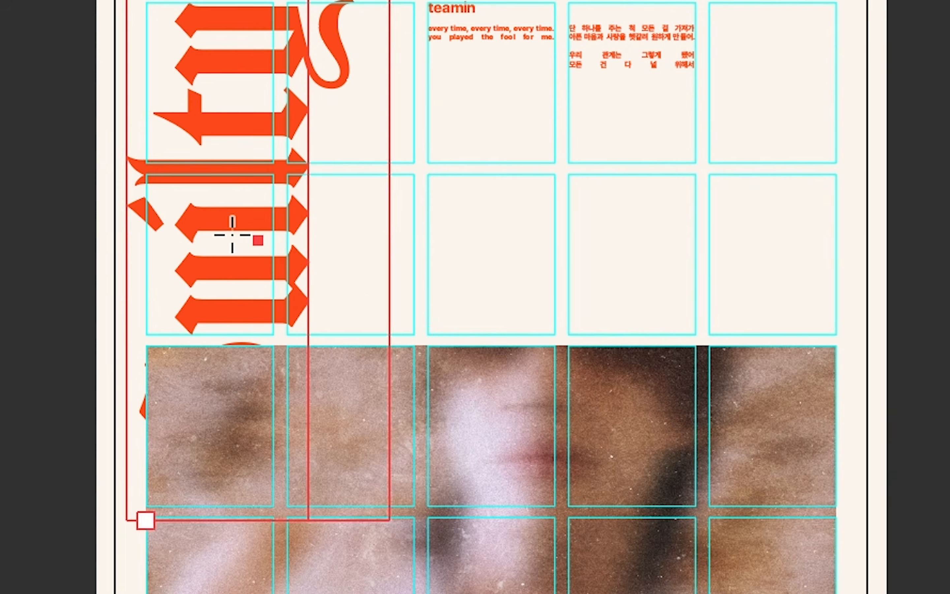
{"action": "key", "text": "v"}
{"action": "key", "text": "super+shift+bracketright"}
{"action": "left_click", "coordinate": [707, 569]}
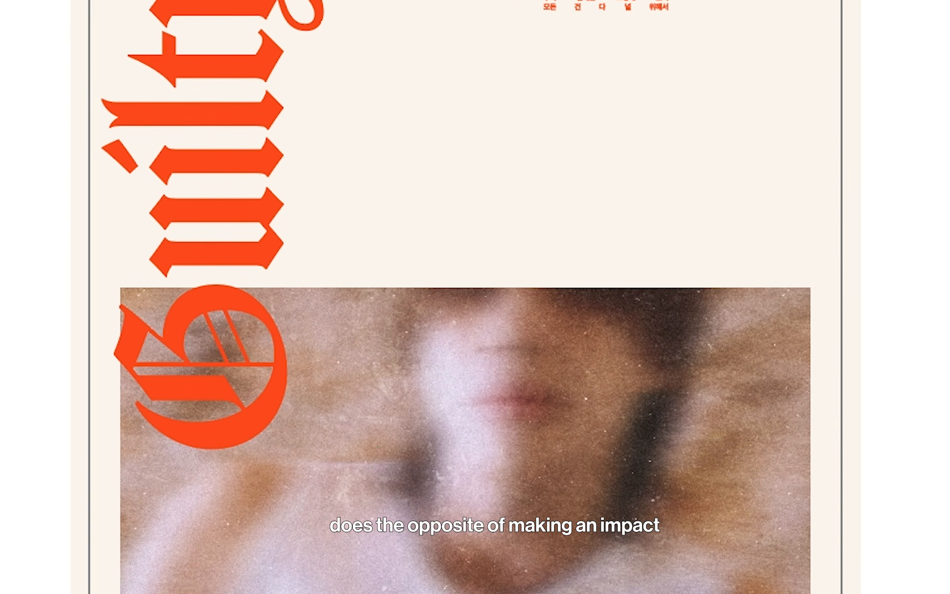